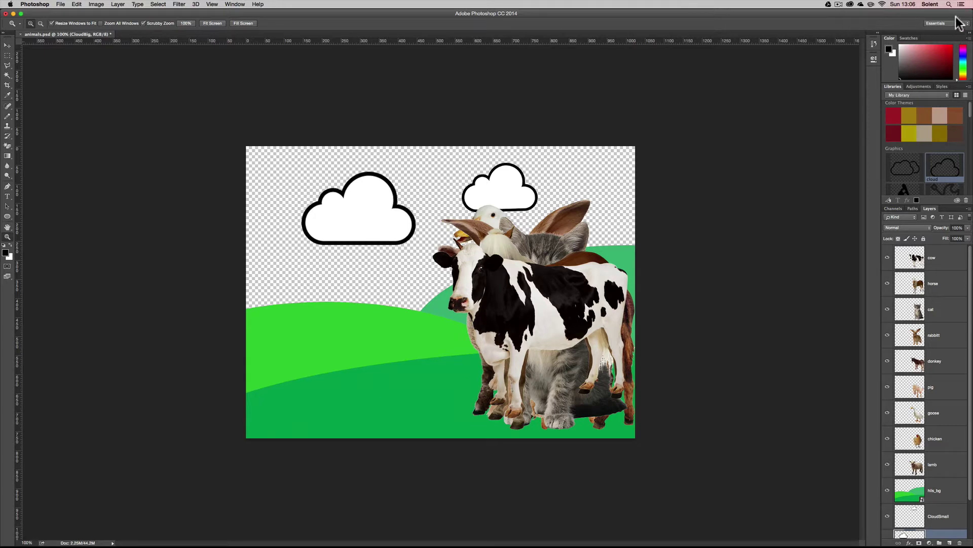
Step: Float the Layers panel beside the canvas and lengthen it to list every layer from cow to Background
click(881, 199)
drag(880, 199, 674, 98)
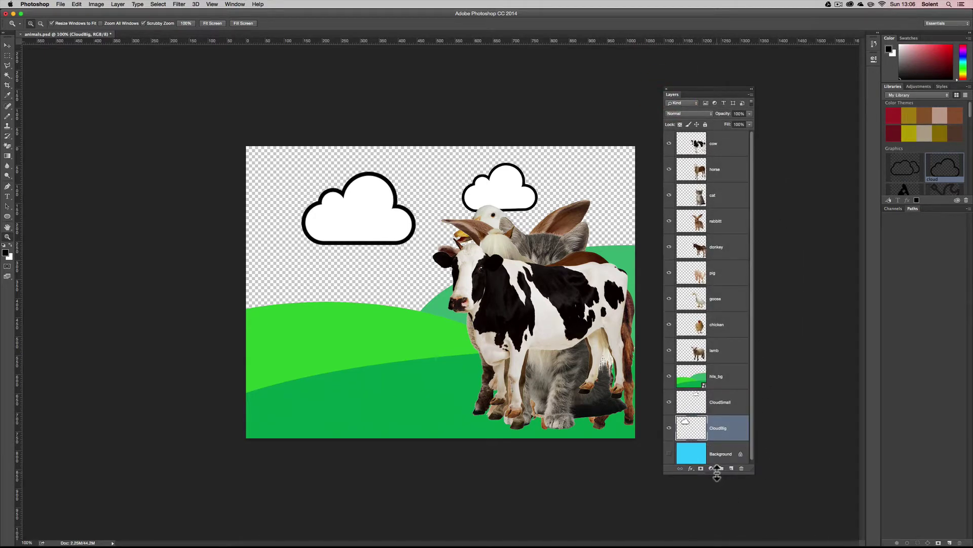
drag(716, 472, 715, 497)
click(669, 453)
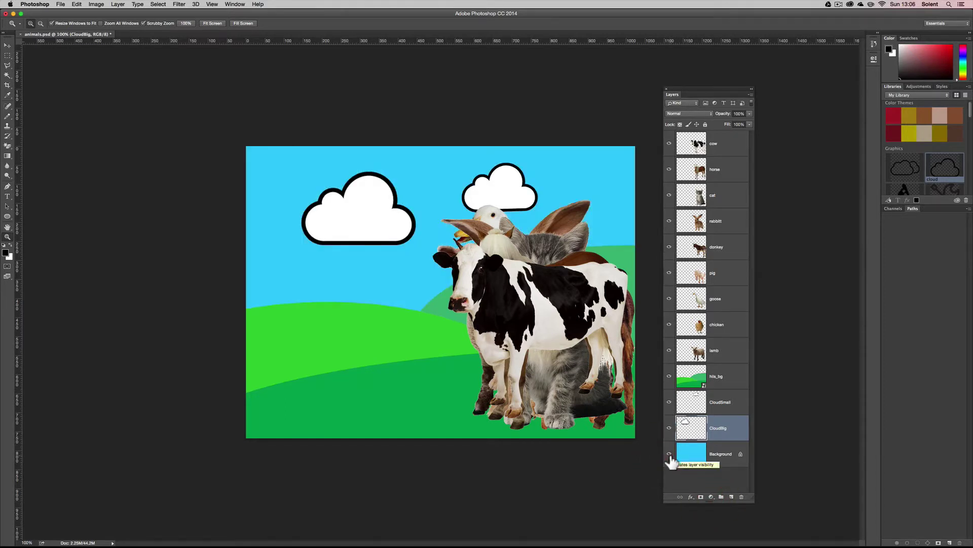
click(669, 144)
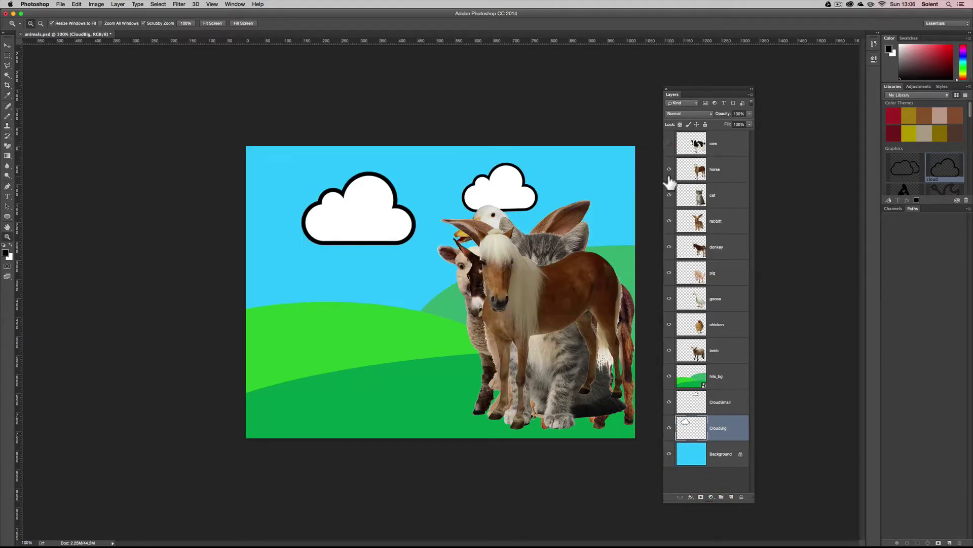
click(669, 169)
click(669, 195)
click(669, 221)
click(670, 247)
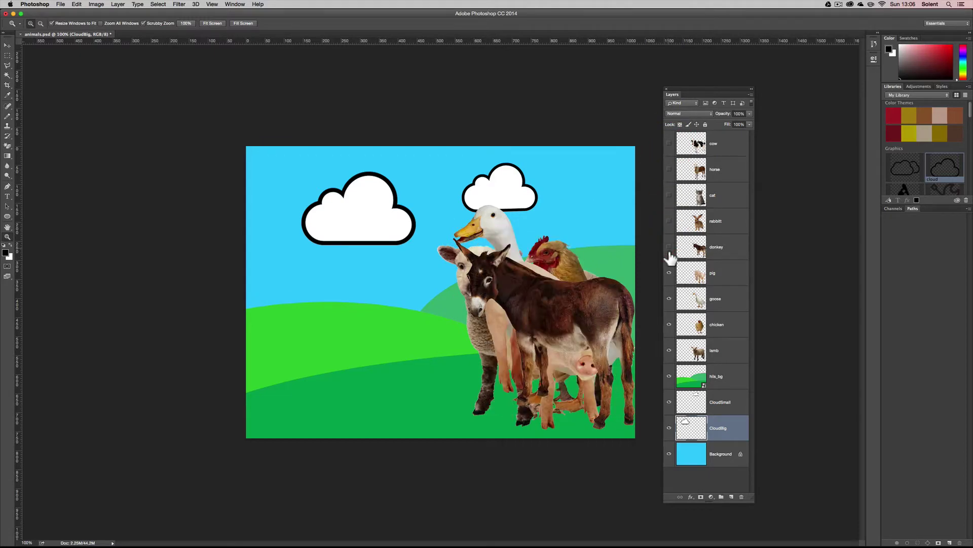
click(669, 273)
click(669, 299)
click(669, 324)
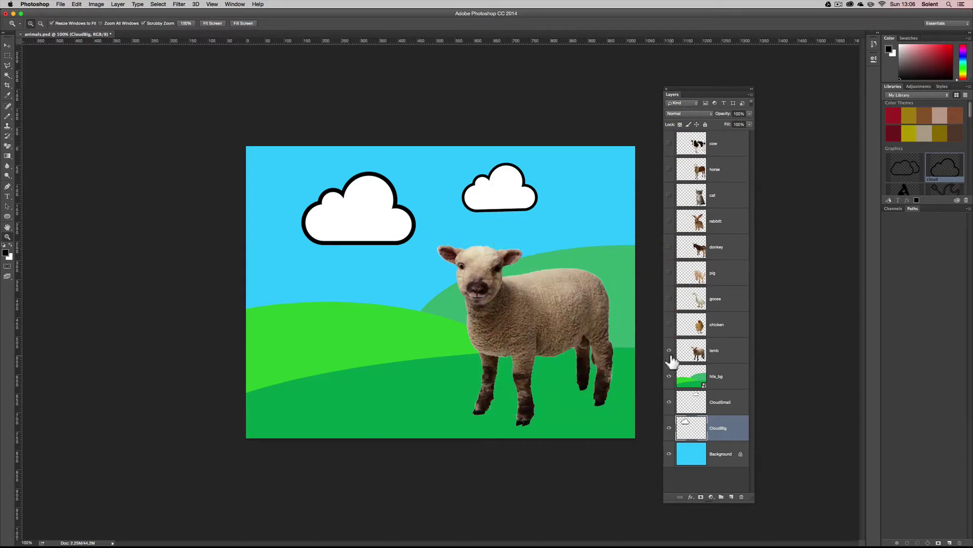
click(669, 350)
click(670, 351)
click(669, 350)
click(669, 325)
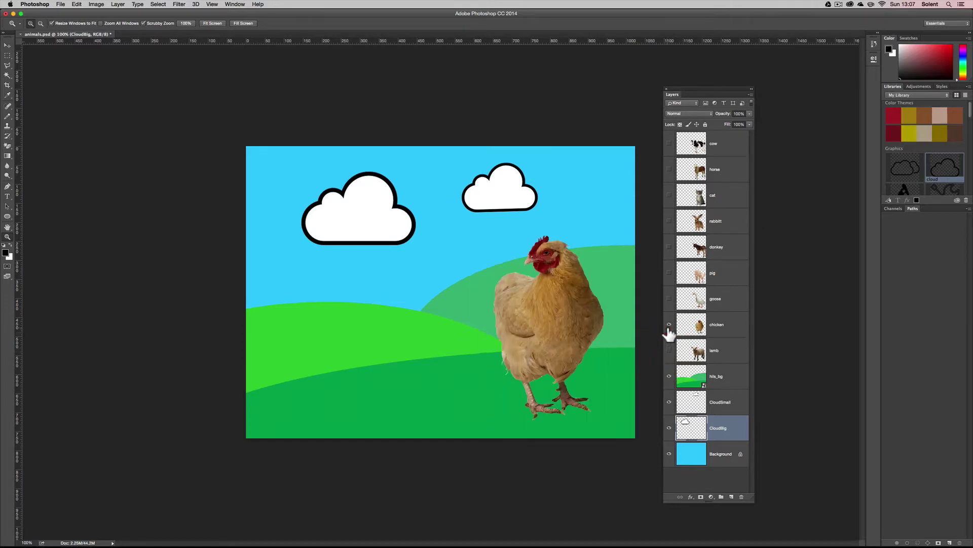
click(670, 325)
click(669, 299)
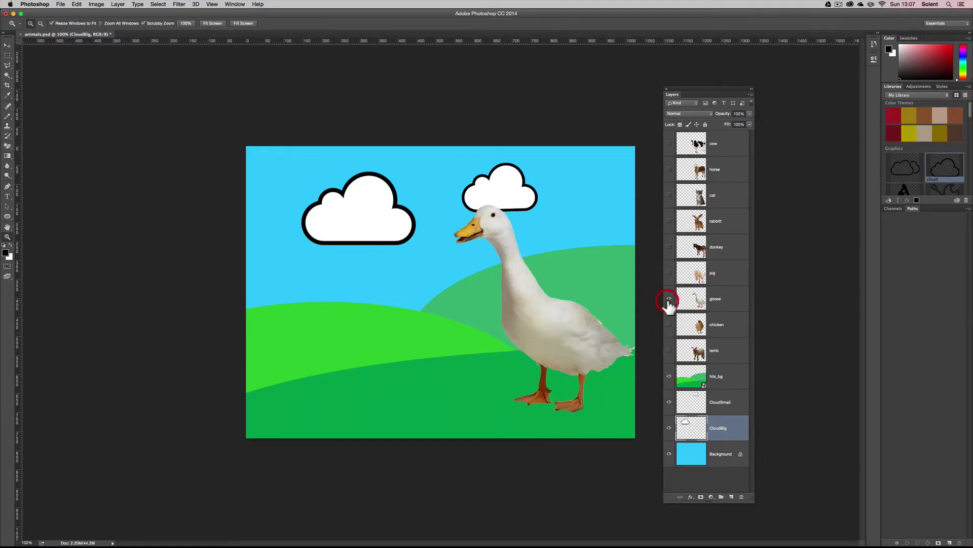
click(669, 300)
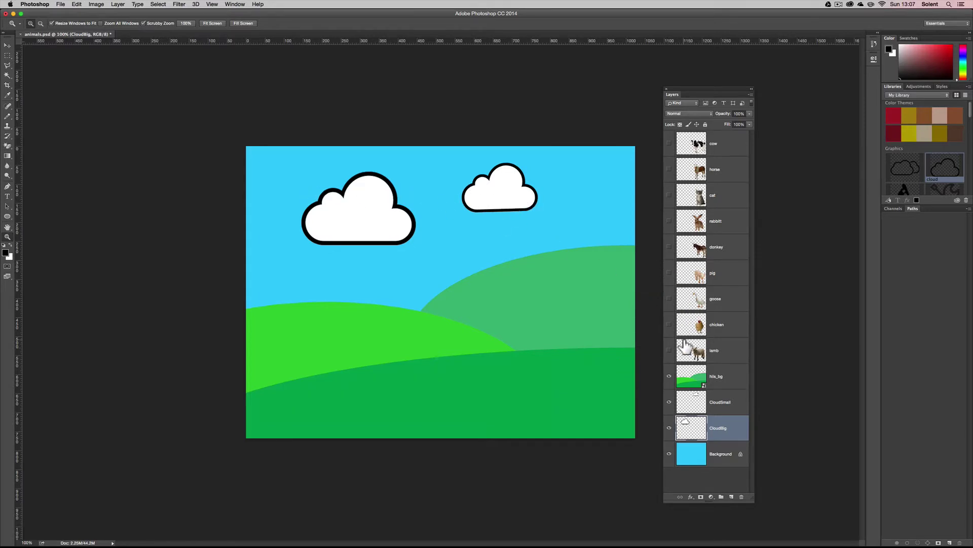
click(669, 351)
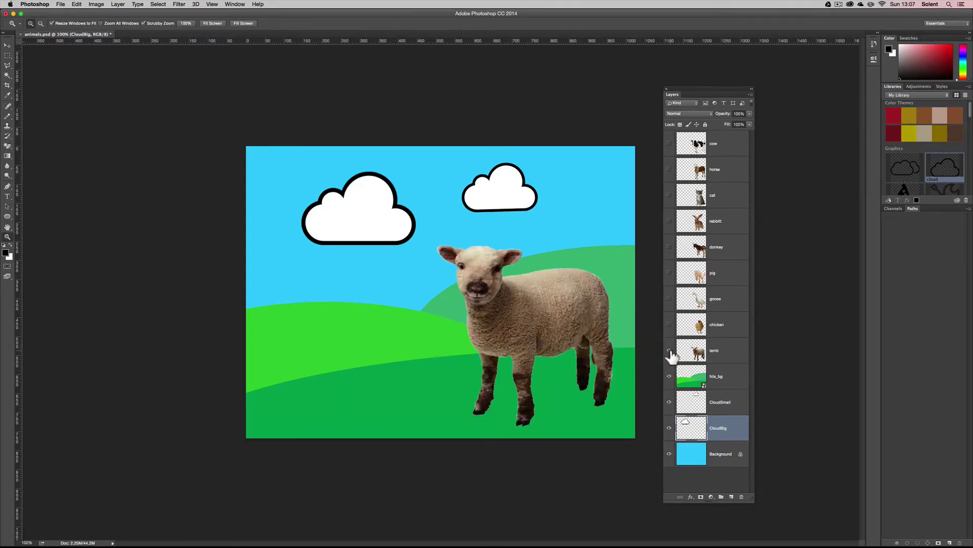
click(669, 325)
click(669, 299)
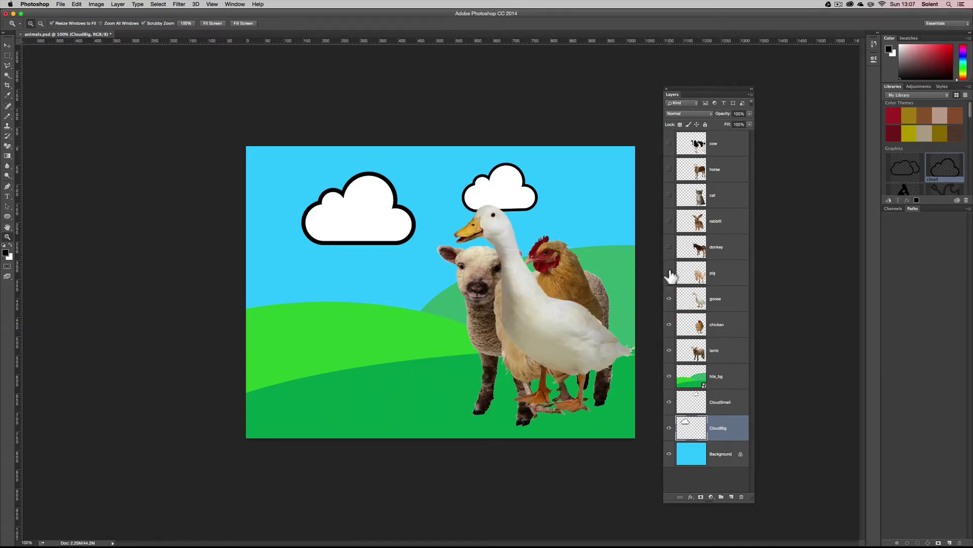
click(670, 272)
click(670, 247)
click(670, 221)
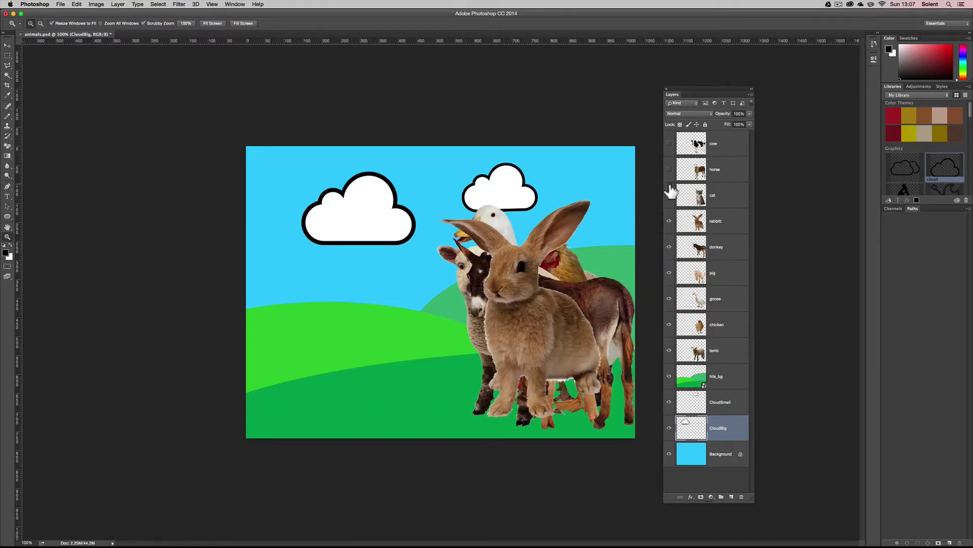
click(669, 195)
click(669, 169)
click(669, 143)
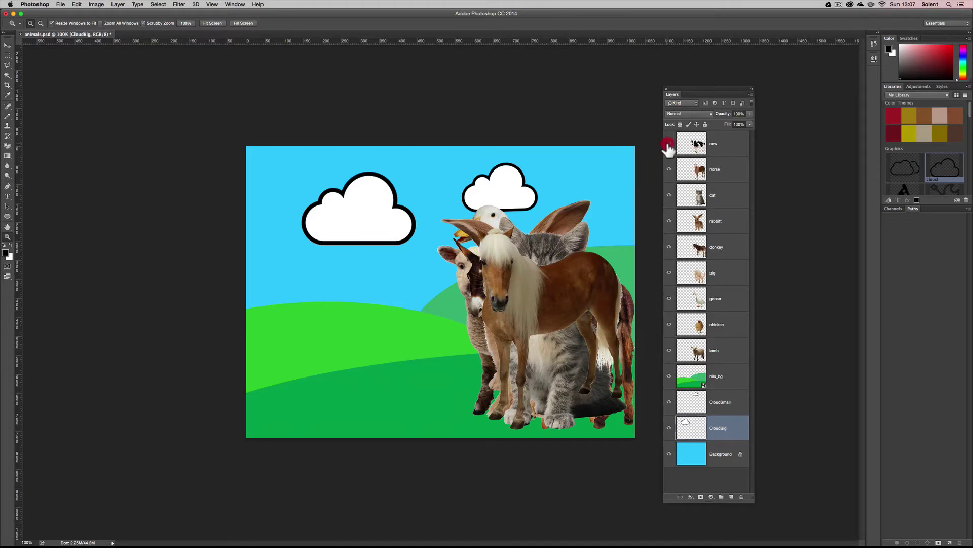
click(669, 454)
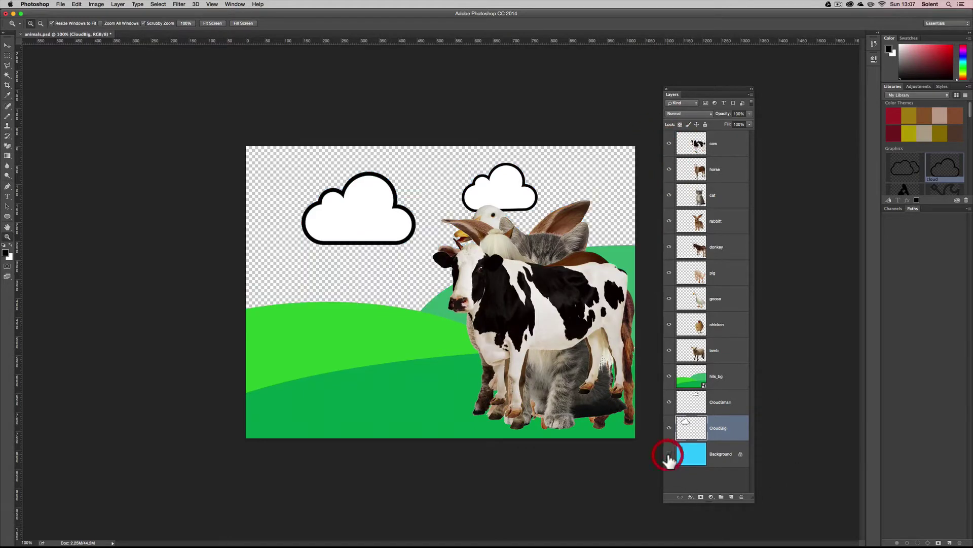
click(670, 454)
click(669, 453)
click(670, 453)
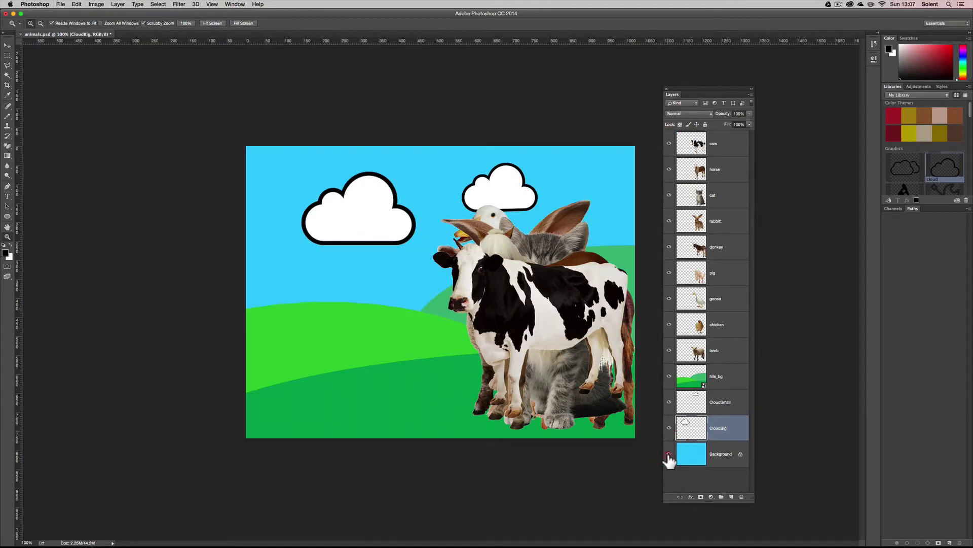
click(669, 454)
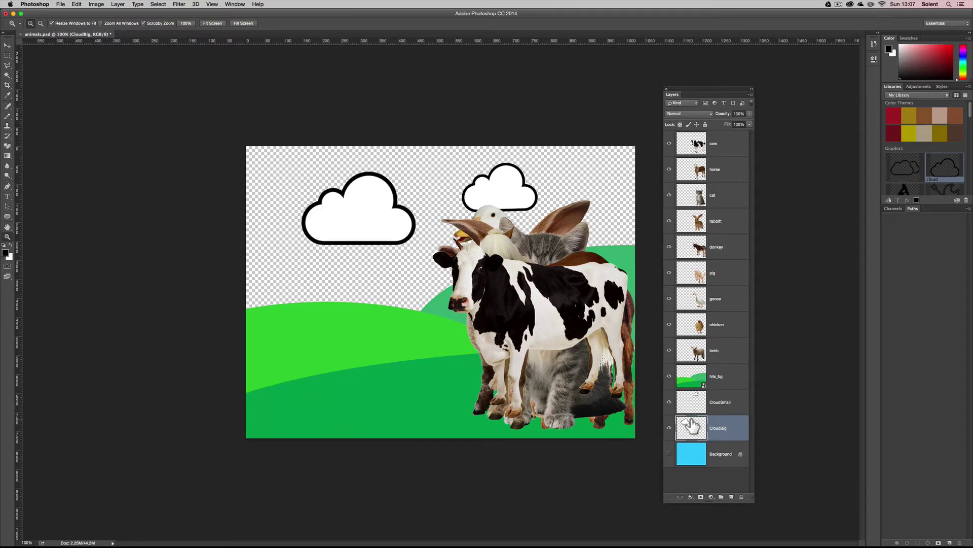
Step: Stack CloudBig on top, CloudSmall below it, and hls_bg above cow, then select hls_bg
drag(693, 430, 716, 153)
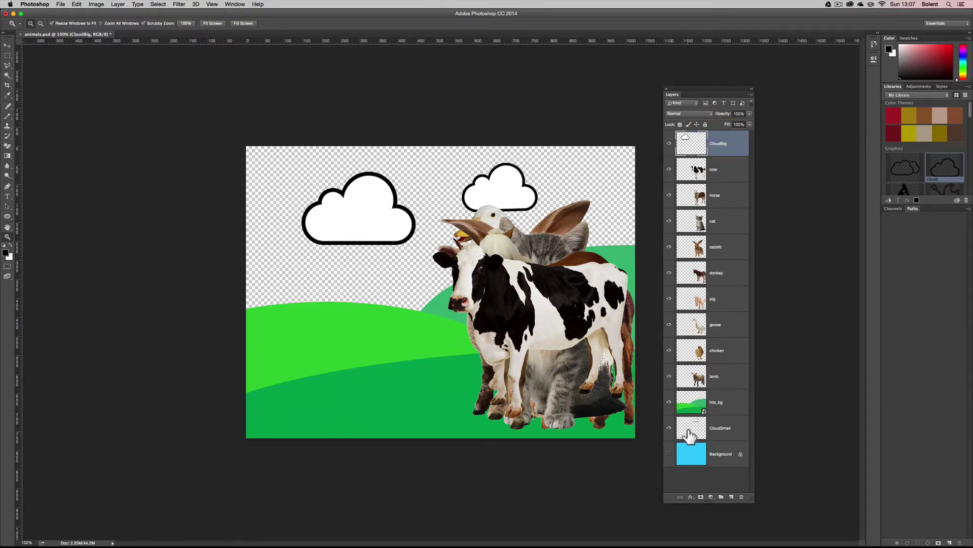
drag(686, 433, 703, 164)
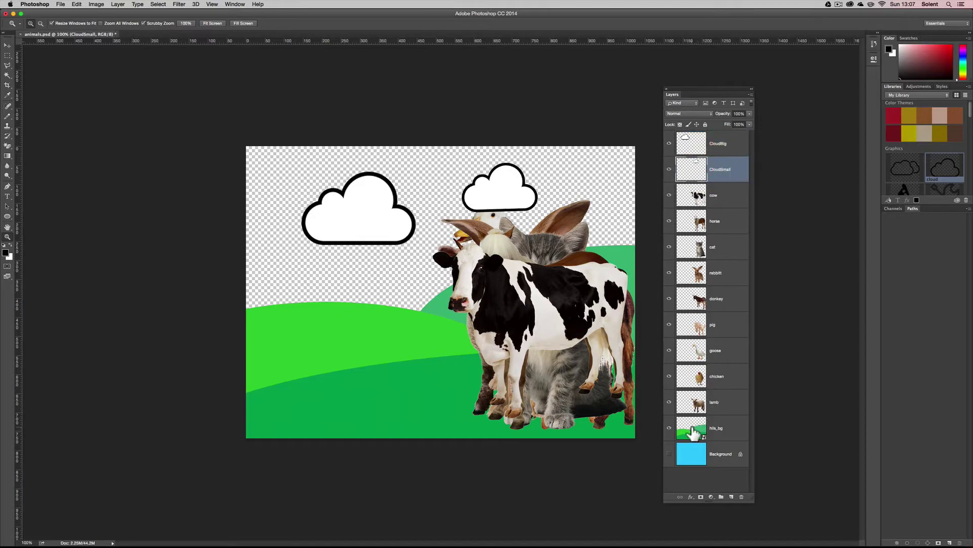
drag(689, 431, 709, 192)
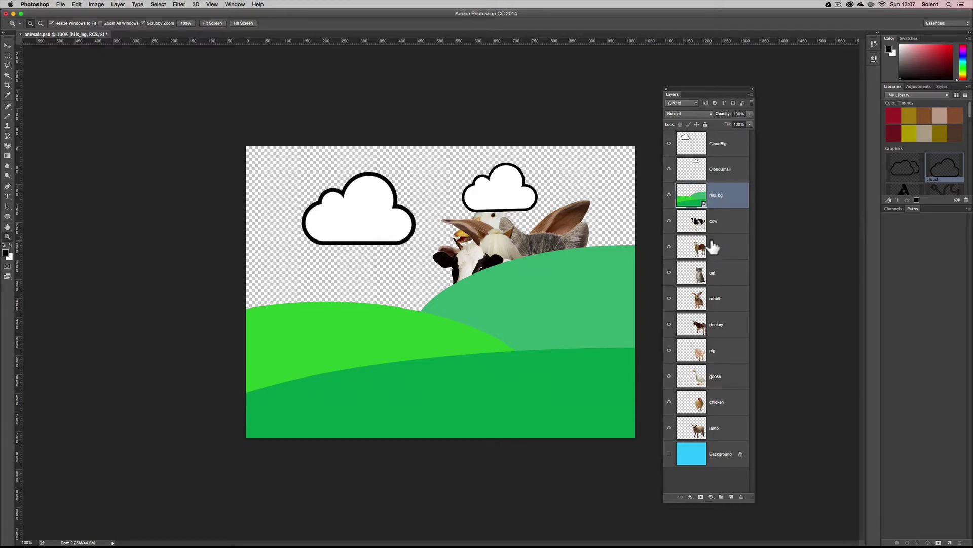
click(693, 172)
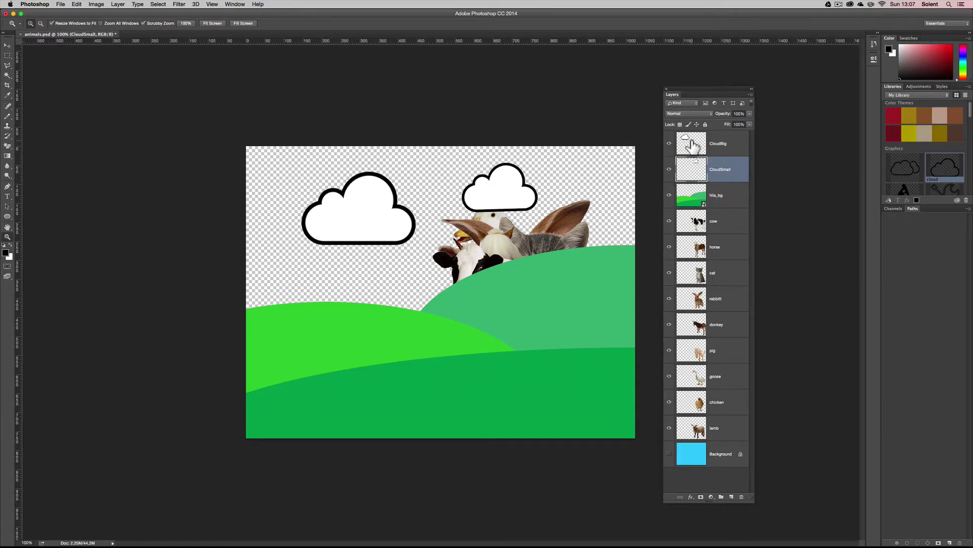
click(690, 203)
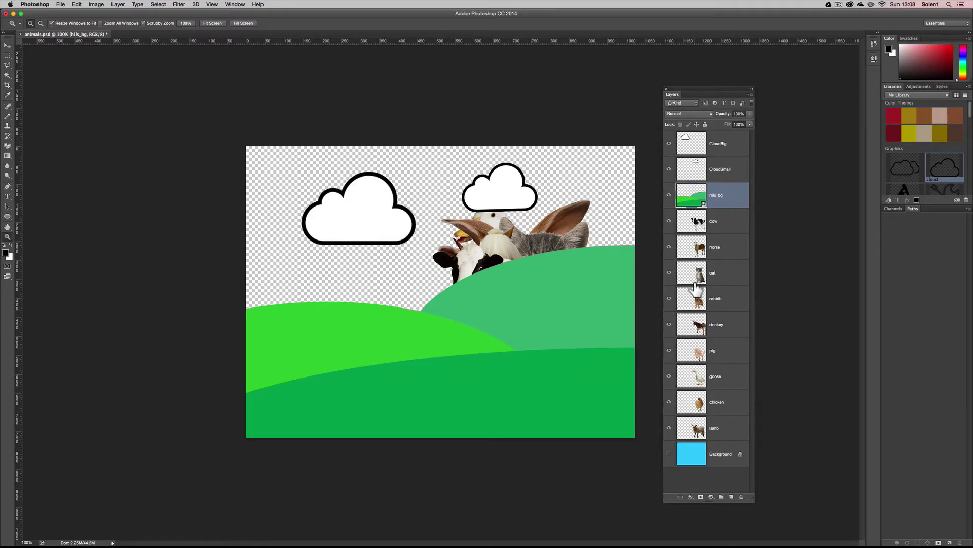
Step: Launch the File > Scripts > Export Layers to Files script
click(60, 5)
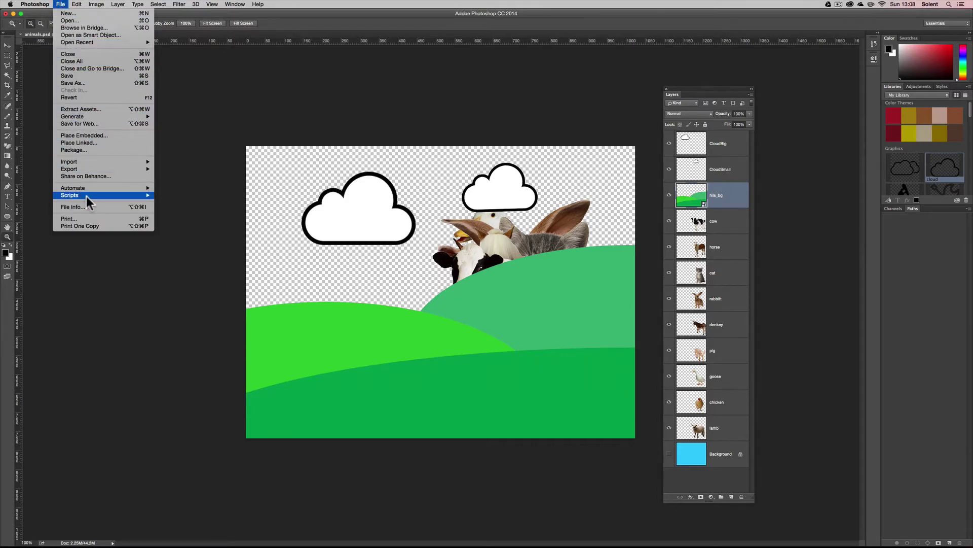
mouse_move(86, 196)
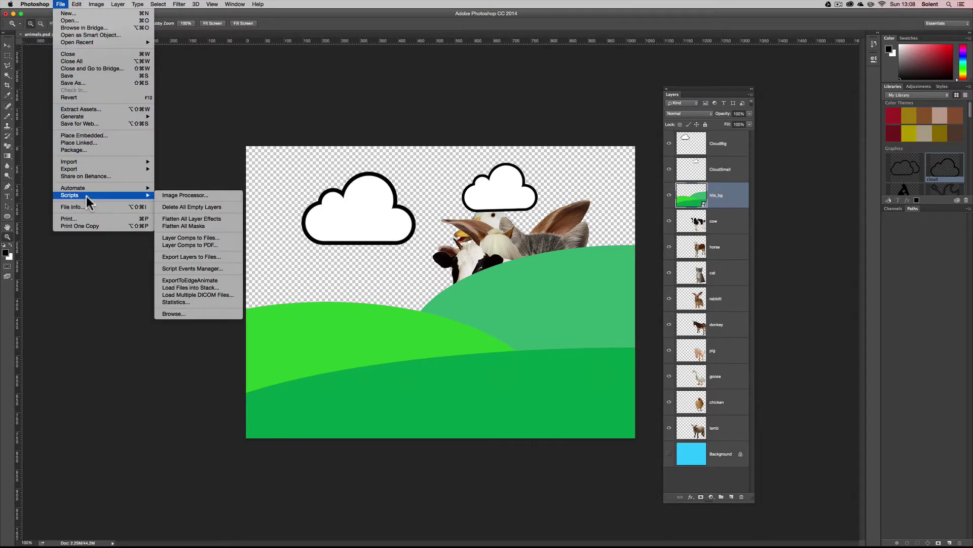
click(223, 257)
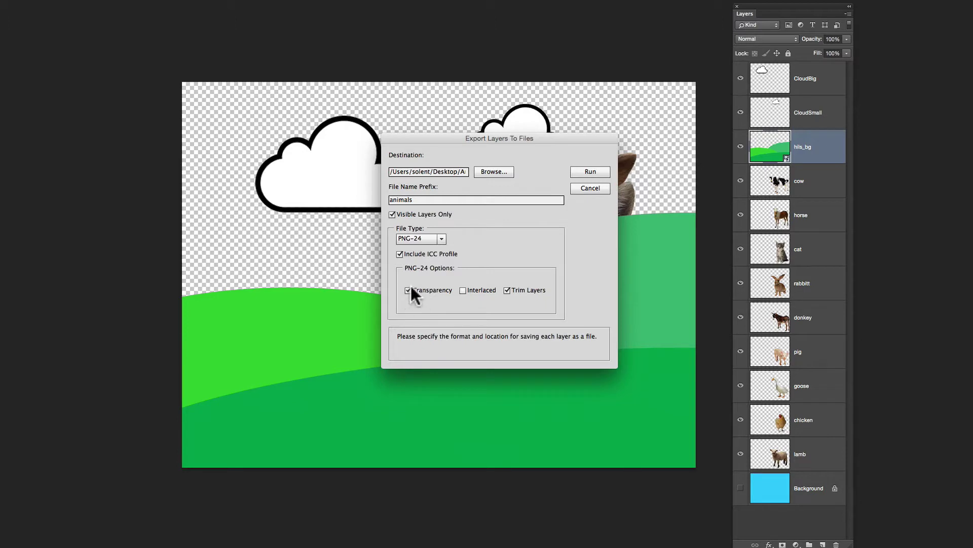
Step: Export the layers as PNG-24 files into the Desktop AnimalFarm folder and run the export
click(433, 238)
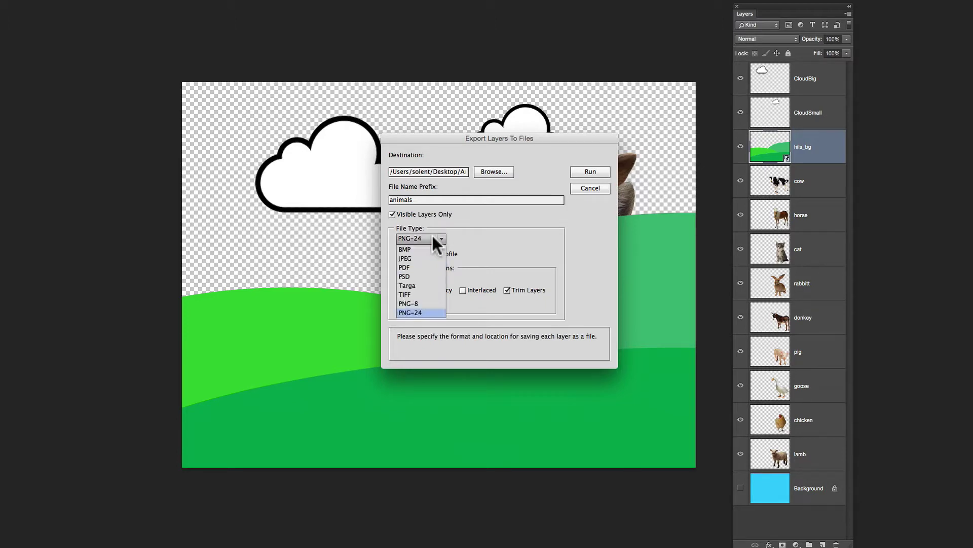
click(431, 311)
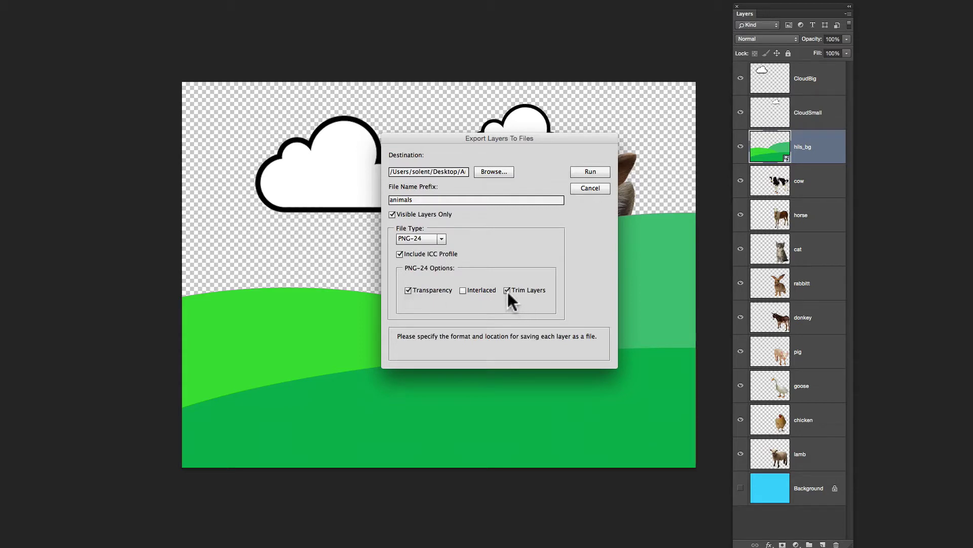
drag(485, 133, 182, 98)
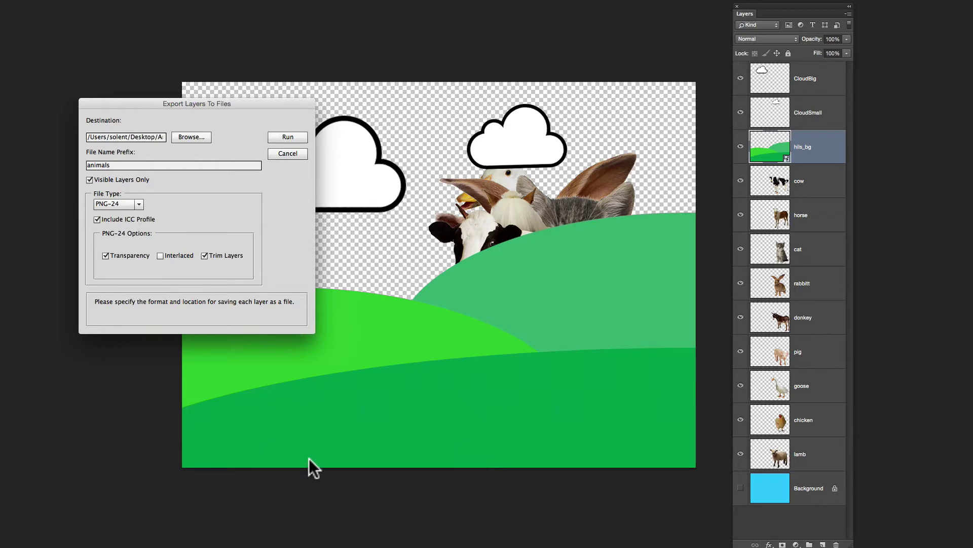
click(195, 136)
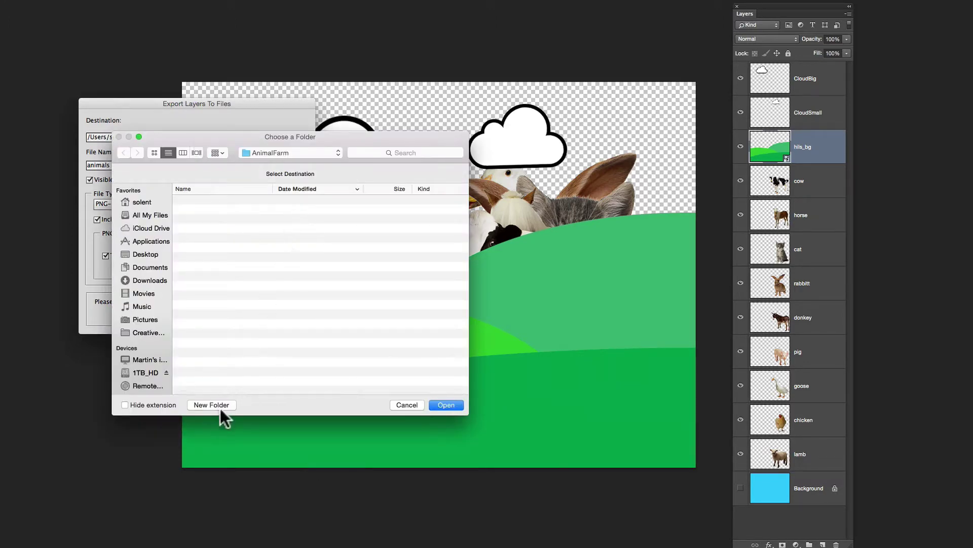
click(446, 405)
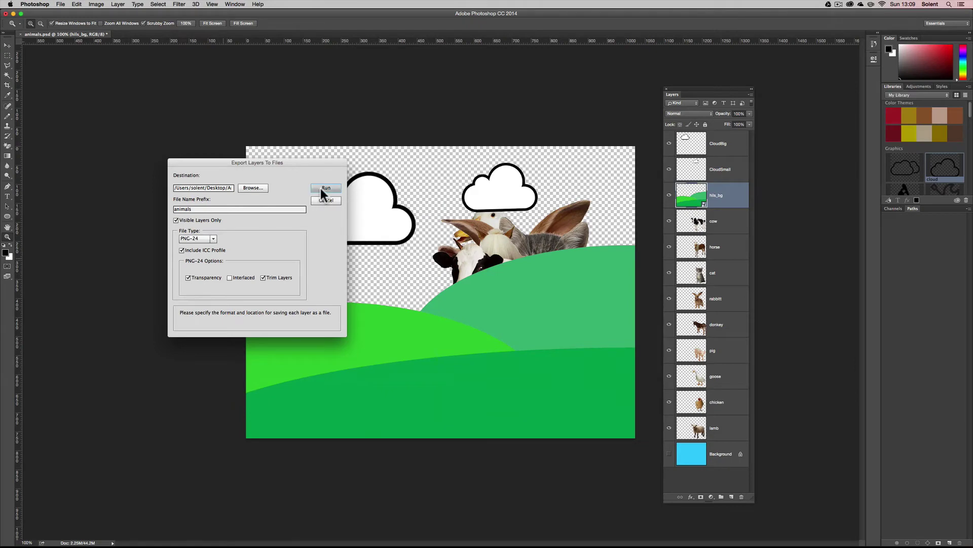
click(321, 189)
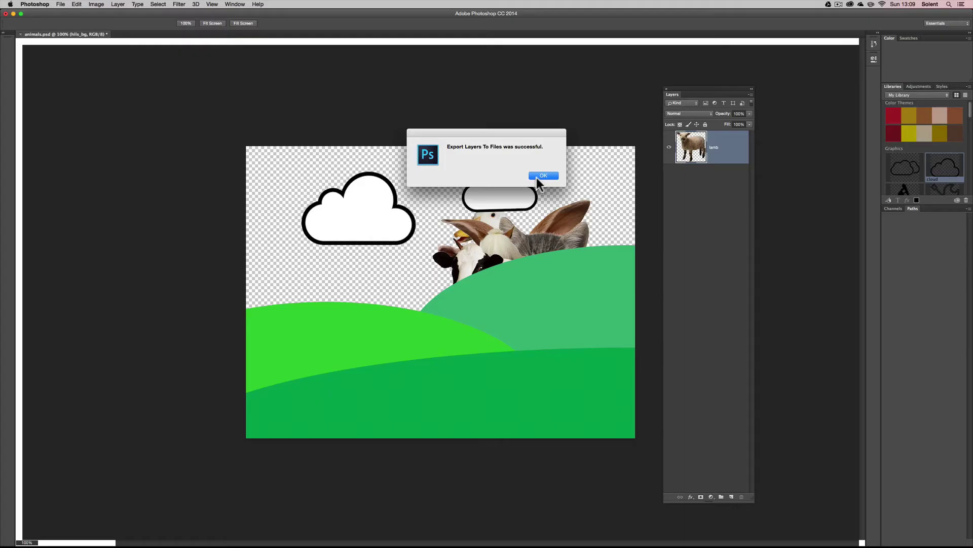
Step: Dismiss the Export Layers To Files success alert
click(581, 244)
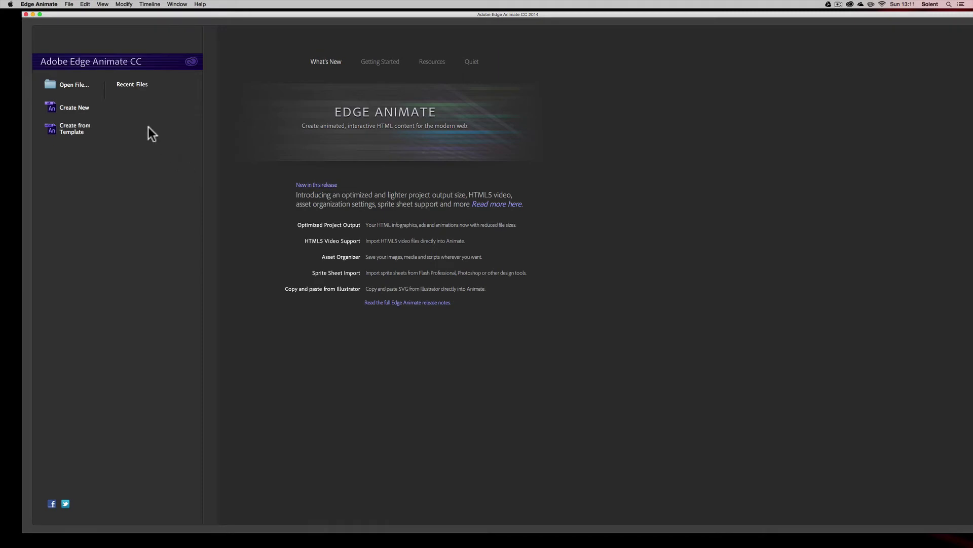
Step: Create a new blank composition and title it AnimalFram with a capital A
click(71, 108)
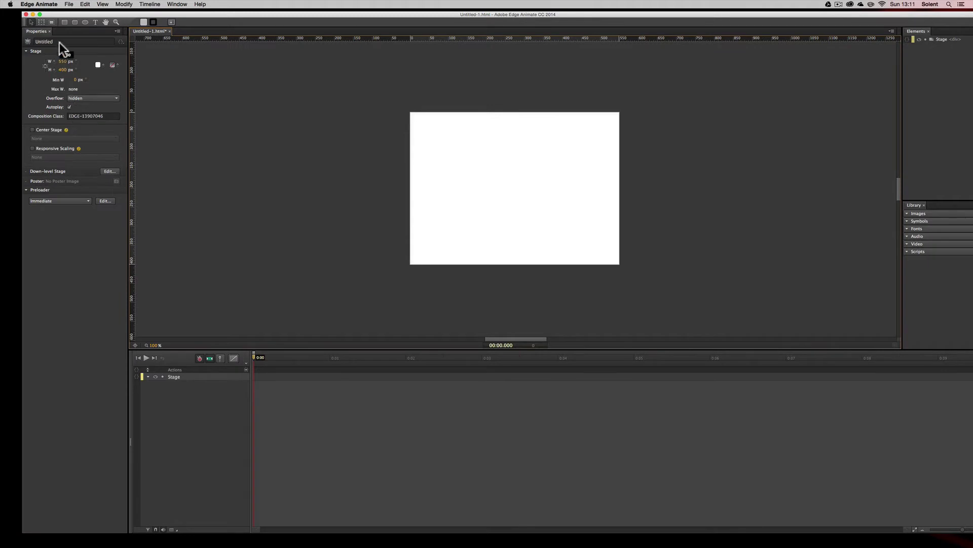
click(26, 42)
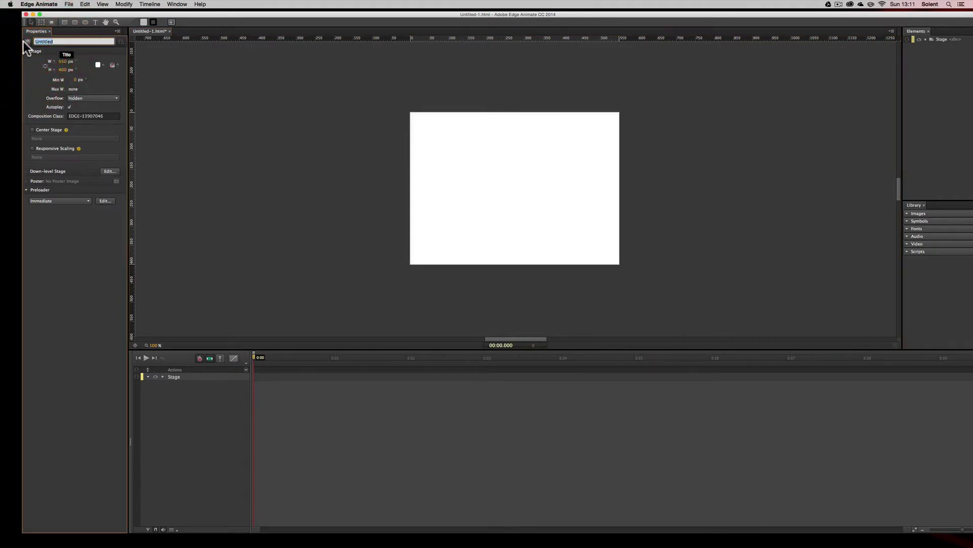
text(animal)
click(34, 41)
key(Delete)
text(A)
Step: Size the stage to 1024 × 768 px with a blue rgba(46,161,207) background
drag(66, 66, 245, 65)
click(75, 72)
drag(75, 71, 205, 72)
click(98, 64)
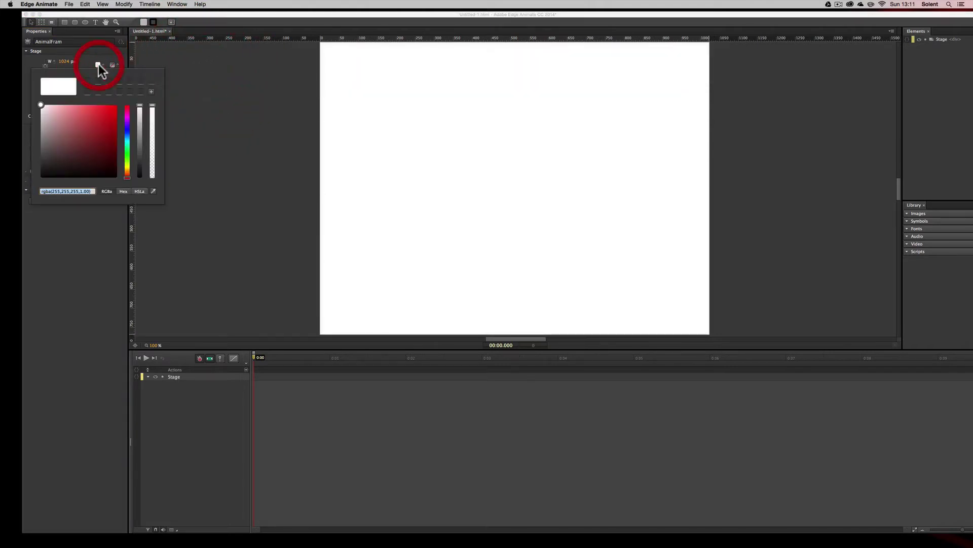
click(127, 138)
click(100, 118)
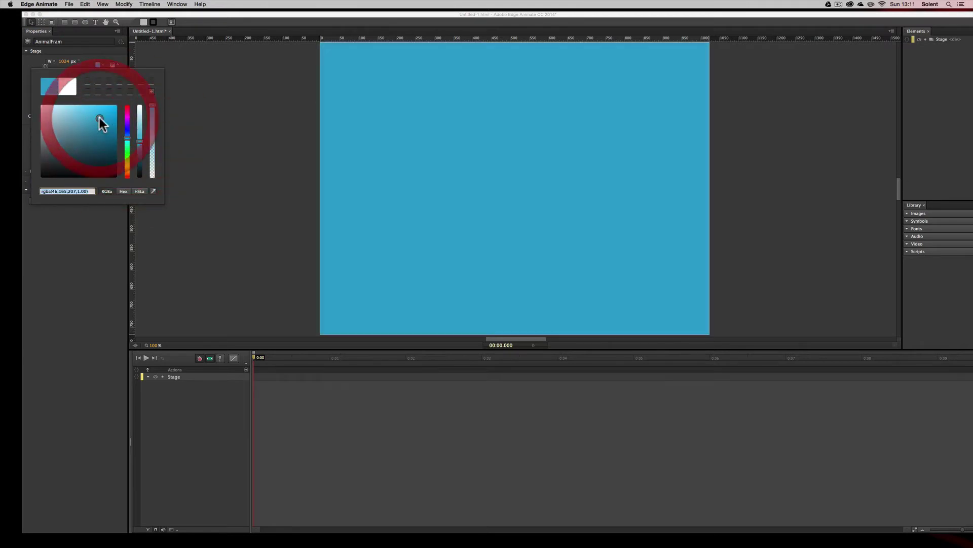
click(205, 87)
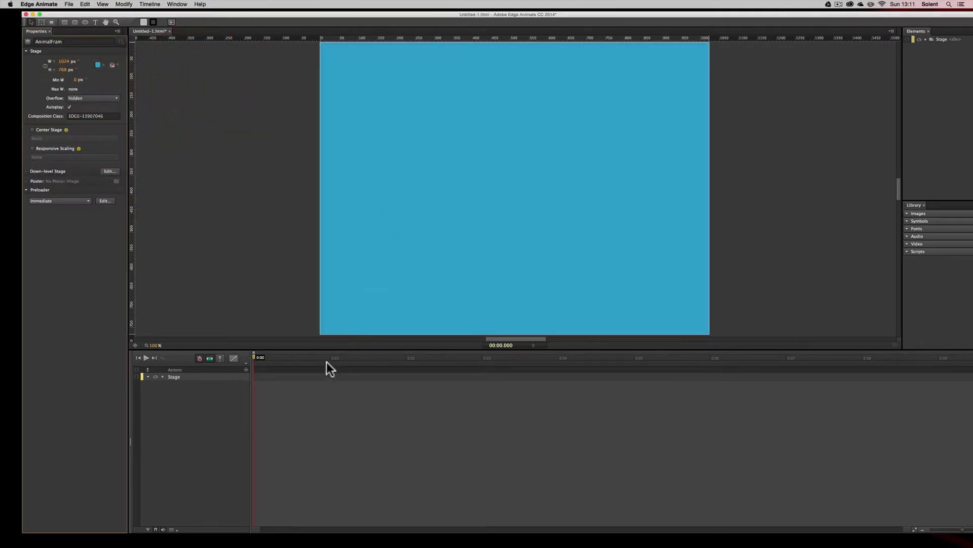
Step: Import all twelve PNGs, animals_0000_CloudBig.png through animals_0011_lamb.png, into the Library
scroll(245, 259, down, 1)
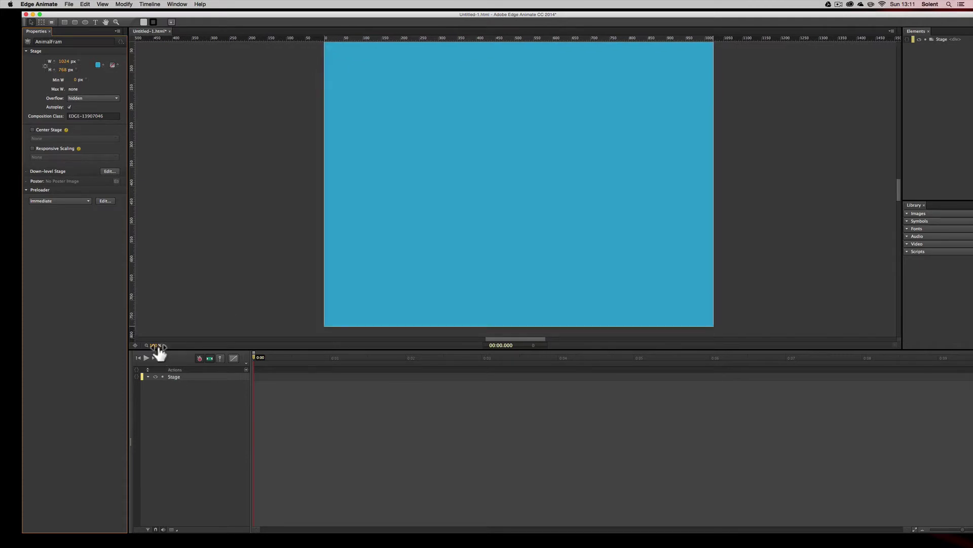
drag(154, 350, 148, 346)
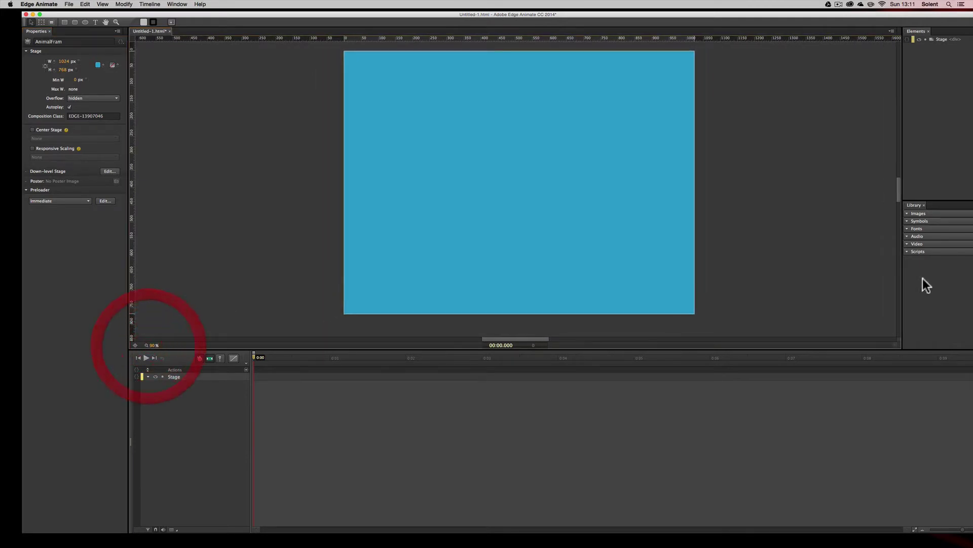
click(40, 15)
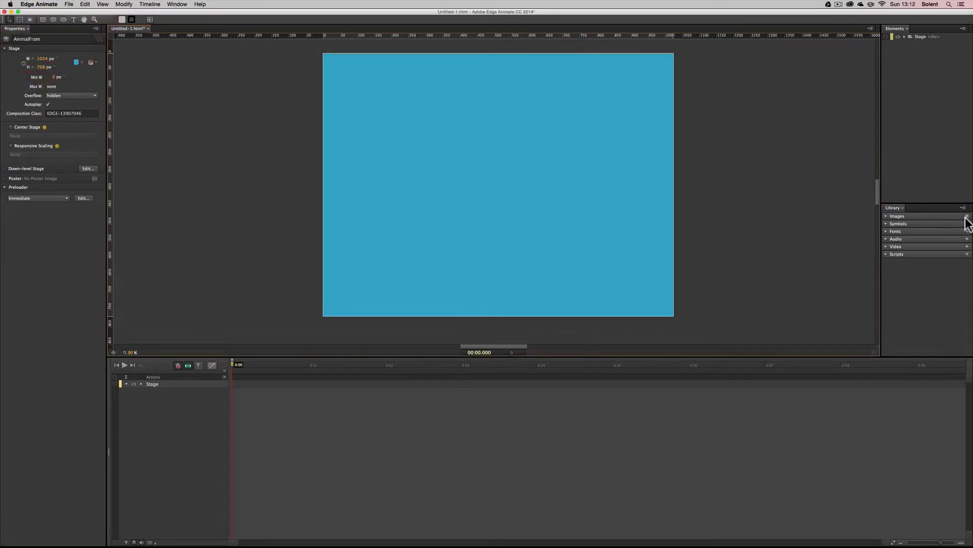
click(967, 216)
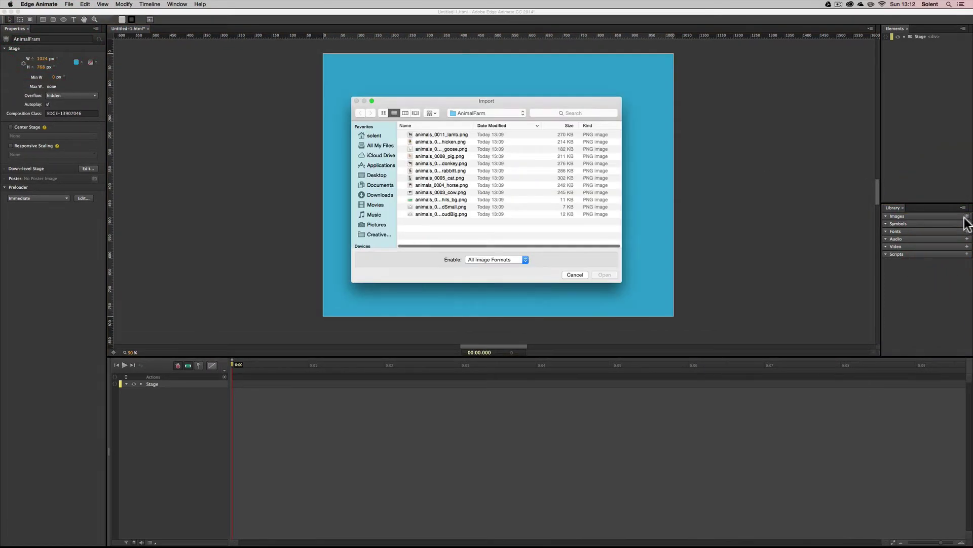
click(430, 133)
shift+click(439, 213)
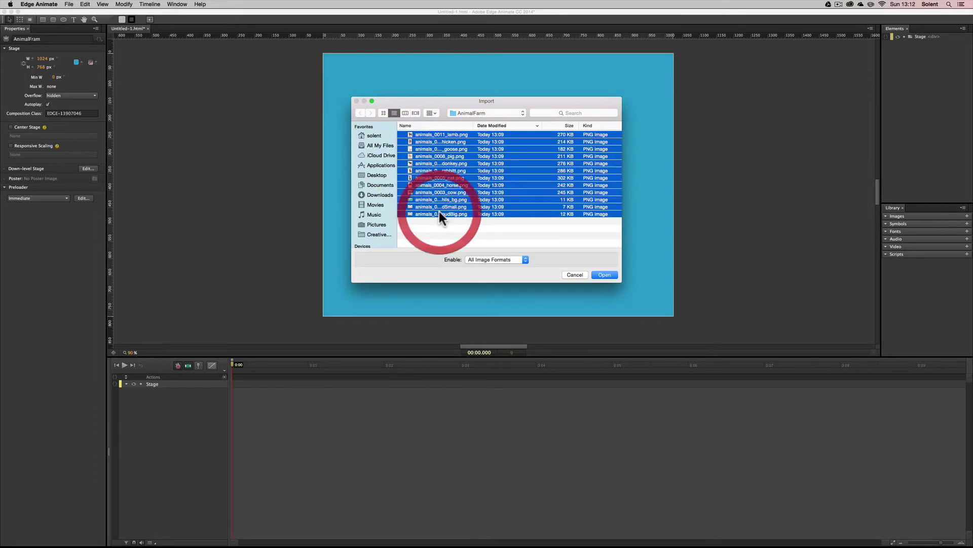
click(602, 275)
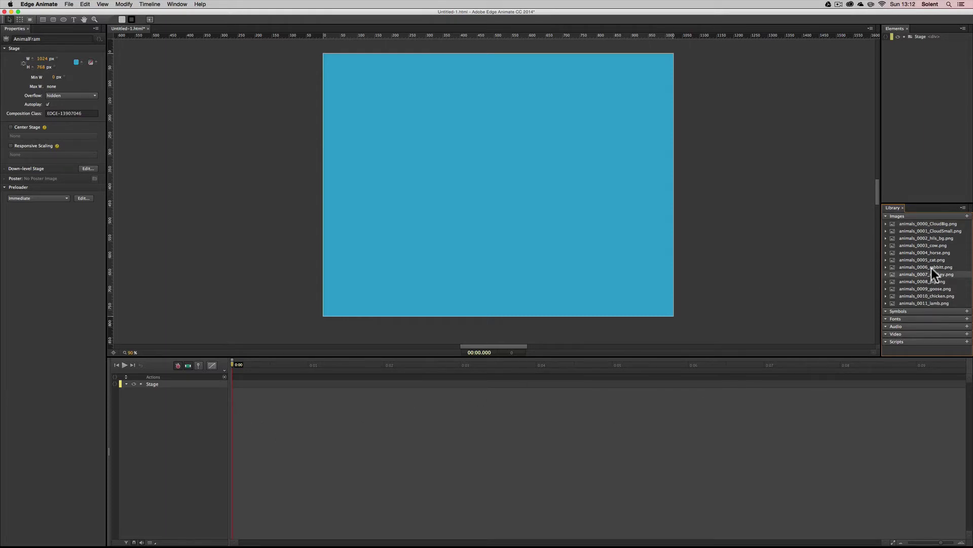
click(885, 224)
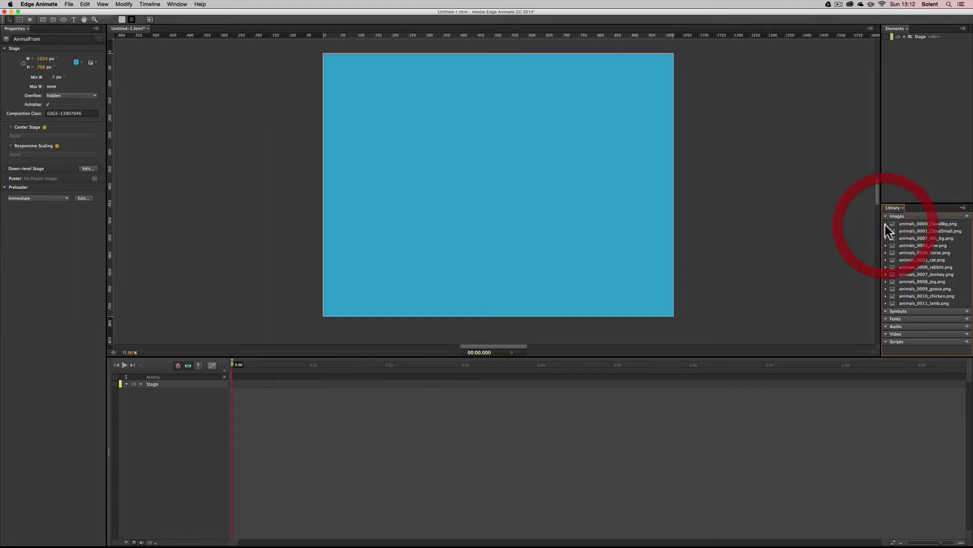
click(887, 224)
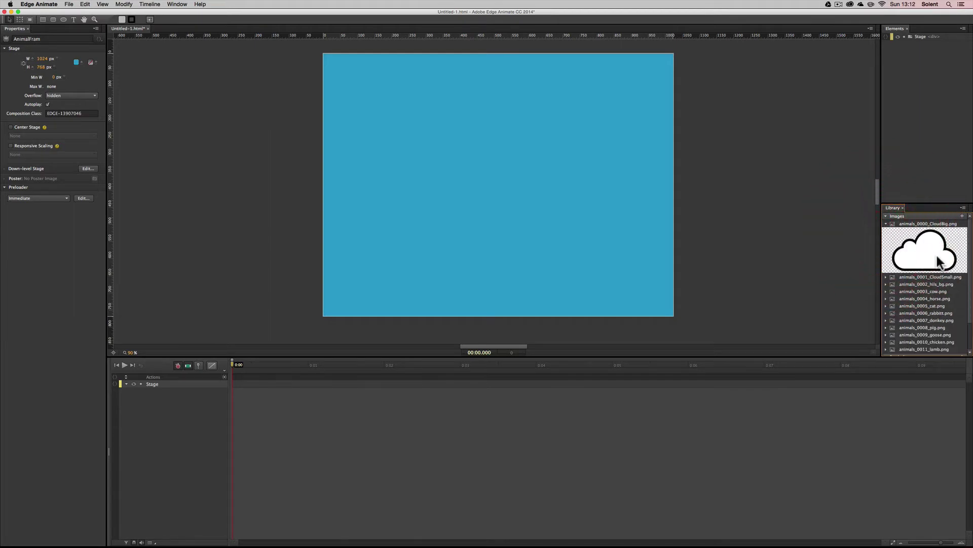
click(886, 277)
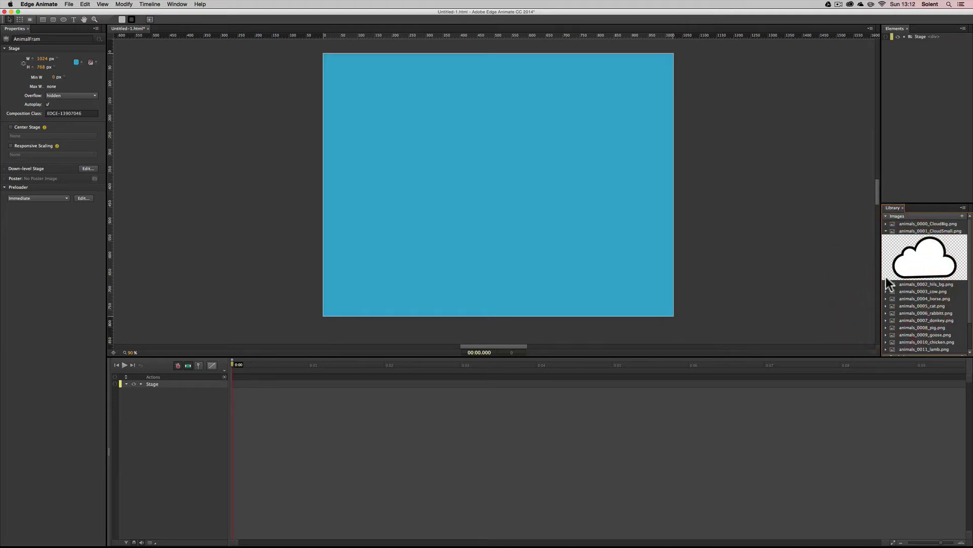
click(886, 284)
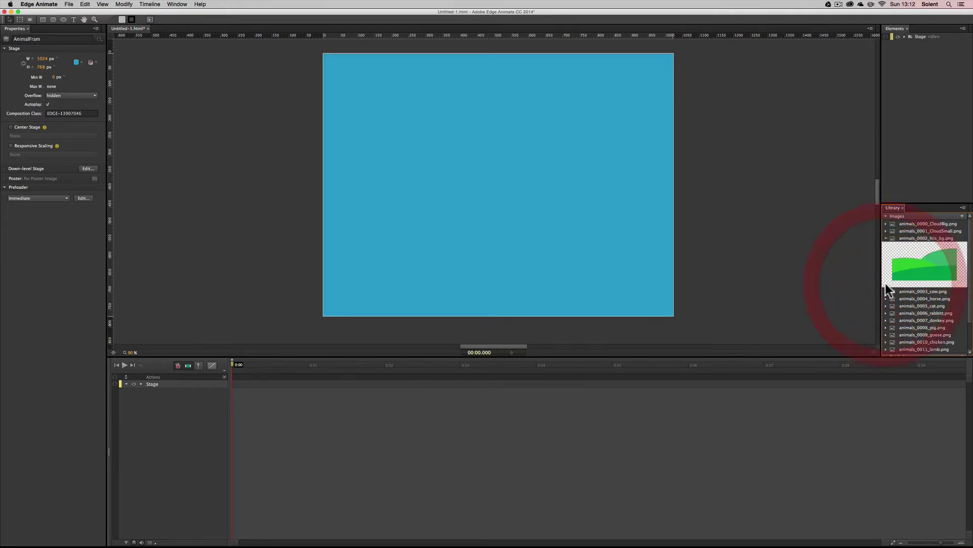
click(887, 238)
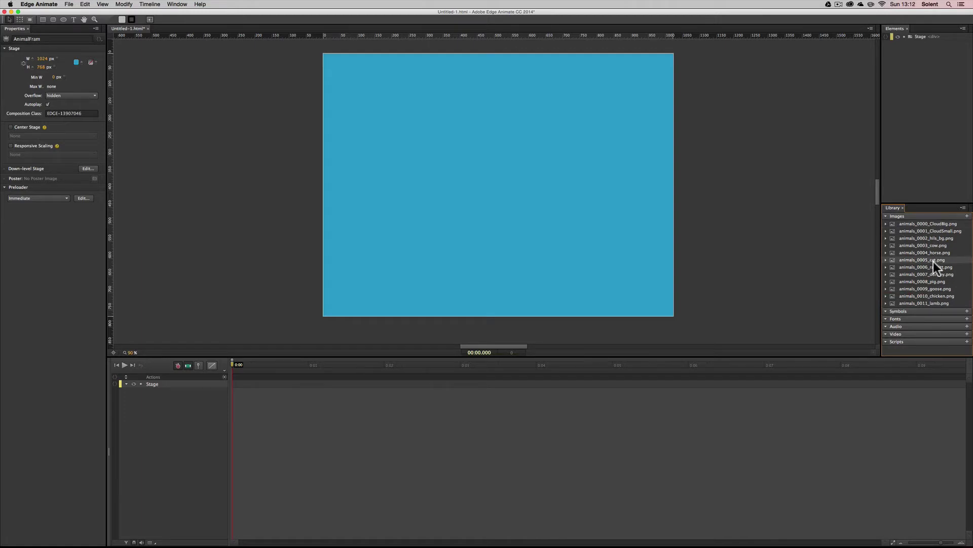
click(911, 224)
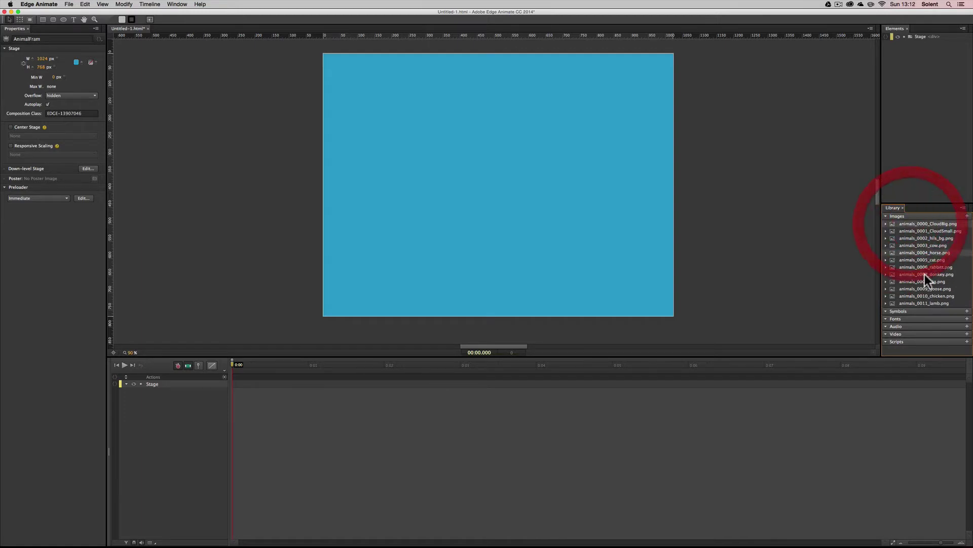
shift+click(916, 302)
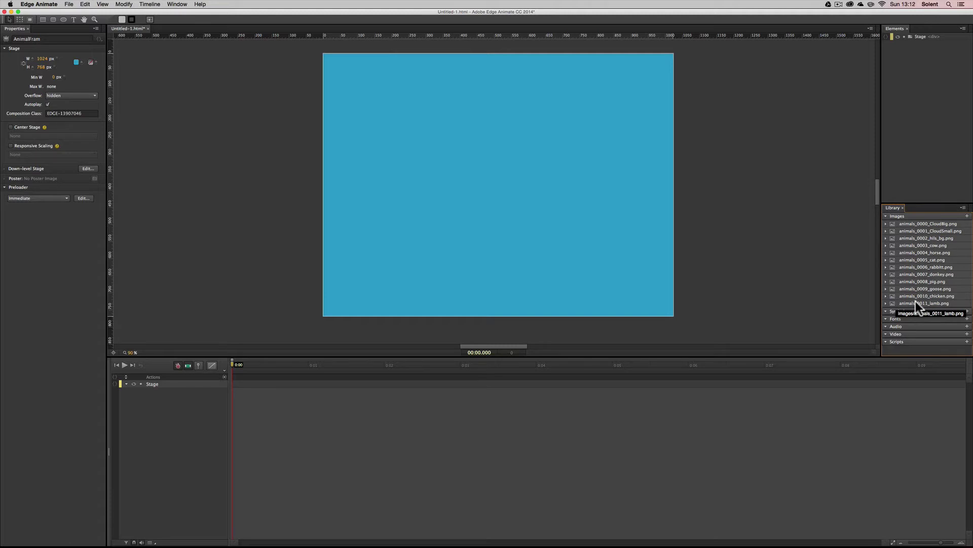
Step: Drop all the Library images onto the stage and shift the animal group right
drag(916, 302, 429, 120)
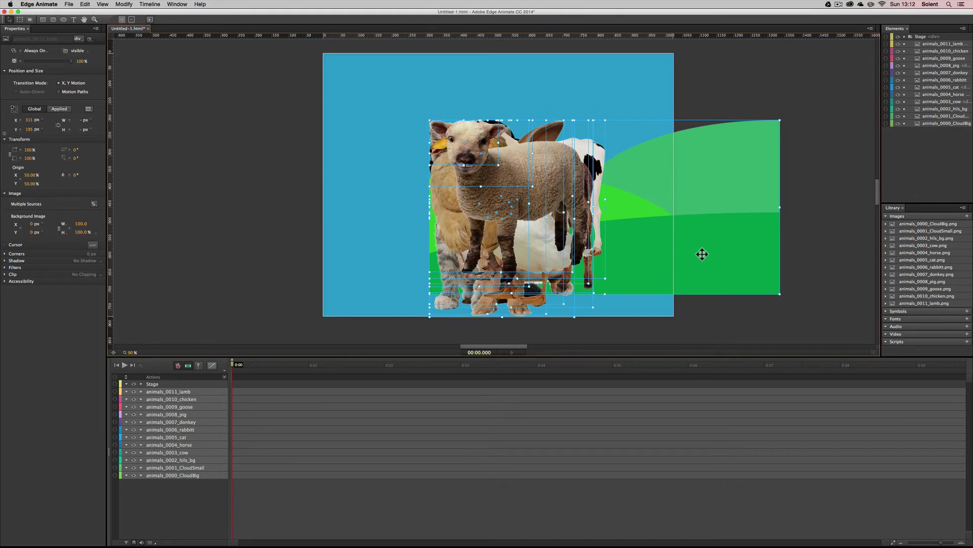
drag(703, 260, 607, 282)
click(776, 197)
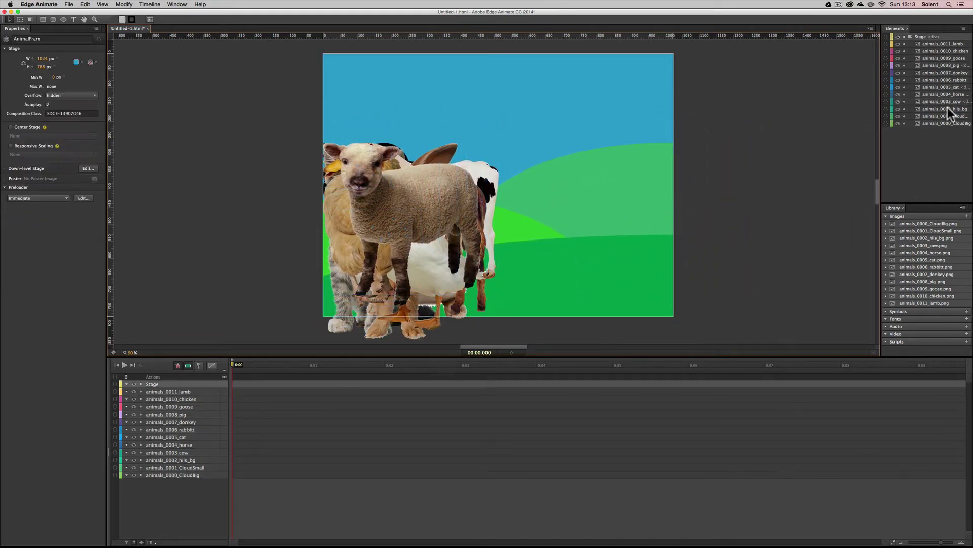
click(933, 44)
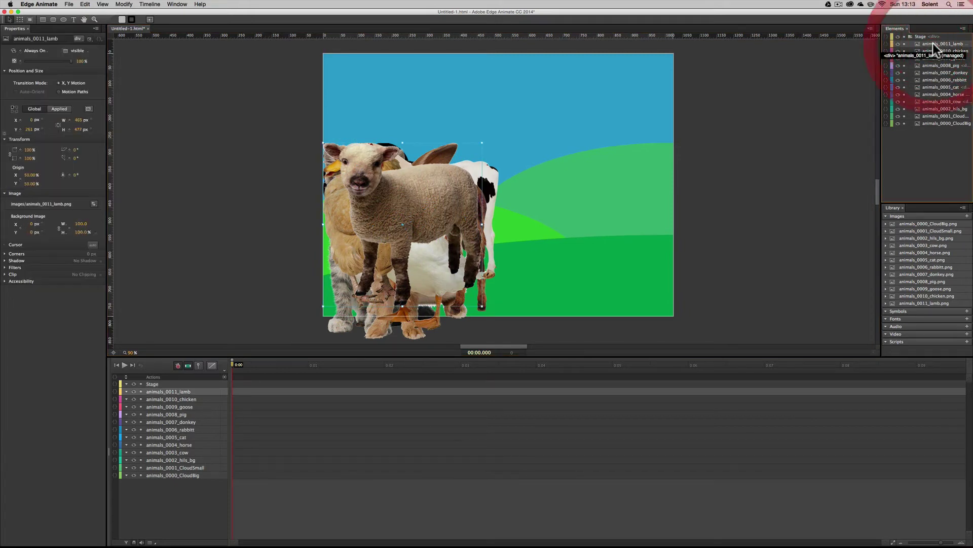
shift+click(930, 102)
drag(400, 199, 561, 169)
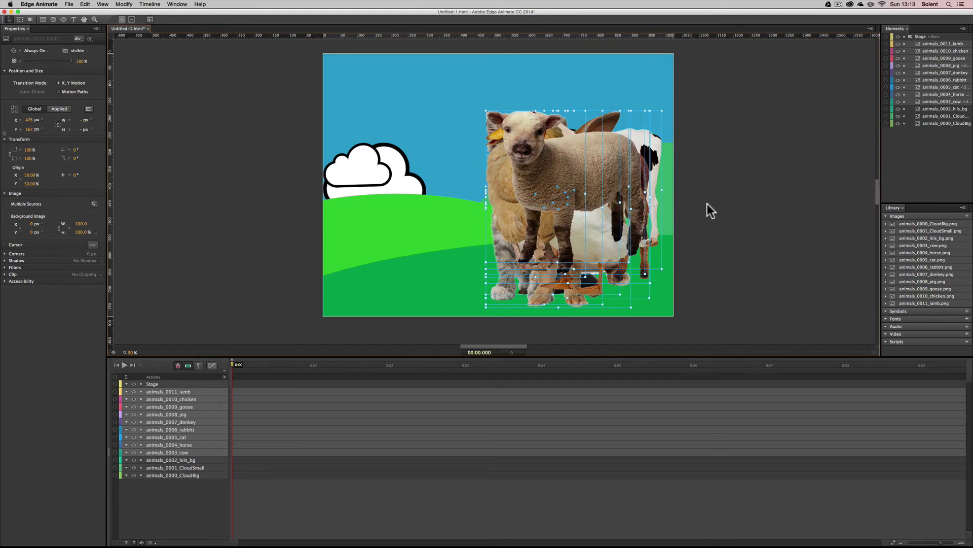
click(706, 202)
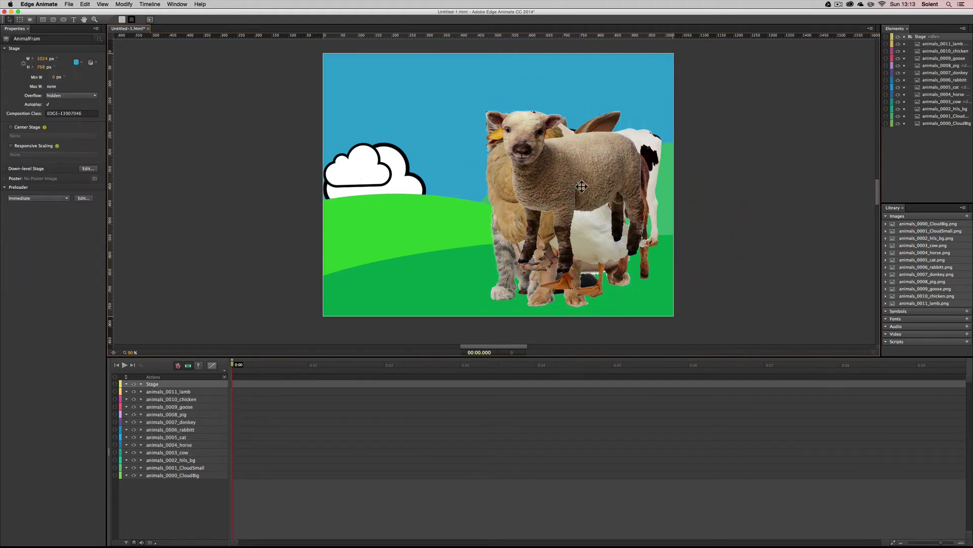
Step: Move both clouds up into the sky and the lamb down onto the grass
click(931, 115)
shift+click(932, 124)
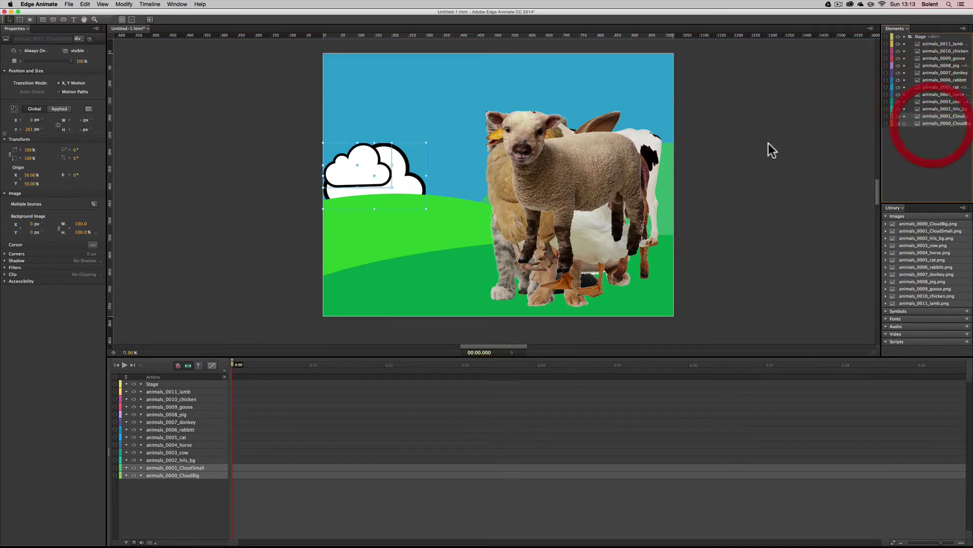
drag(374, 177, 593, 105)
click(737, 126)
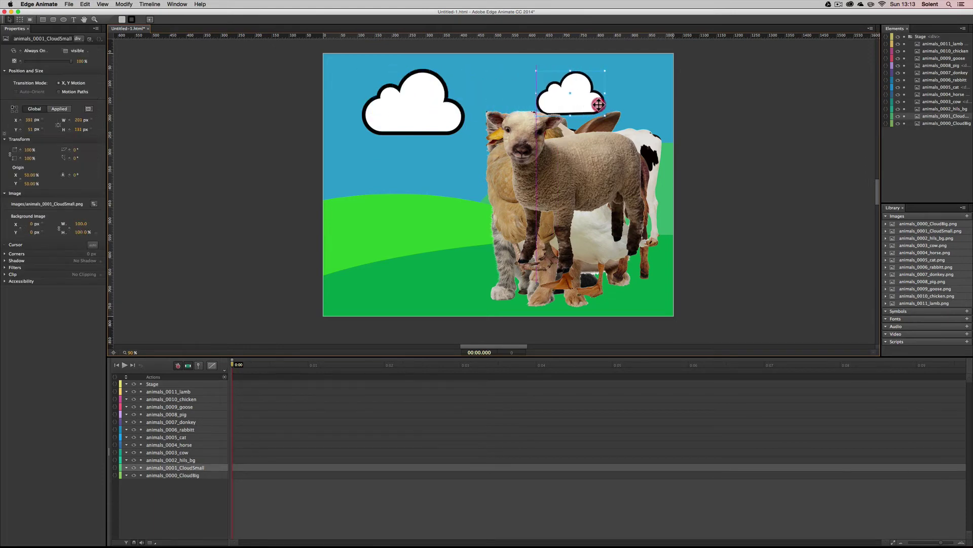
click(679, 181)
click(581, 185)
drag(582, 184, 587, 212)
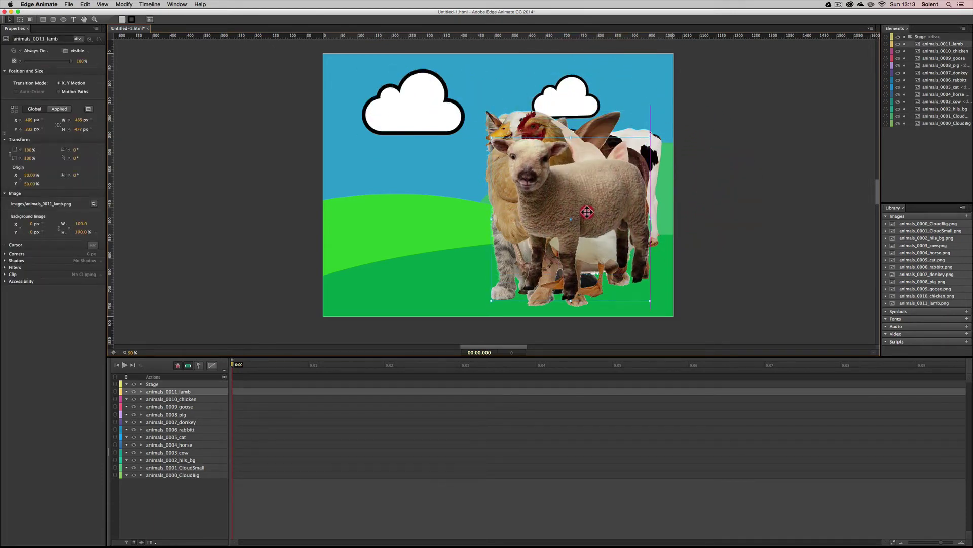
Step: Hide every animal except the cow and move the cow down onto the grass
click(899, 45)
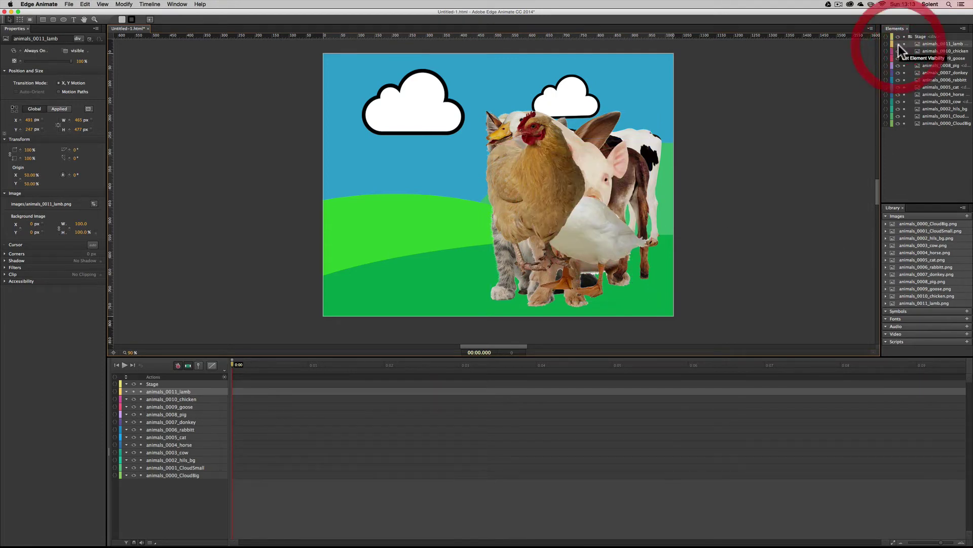
click(898, 52)
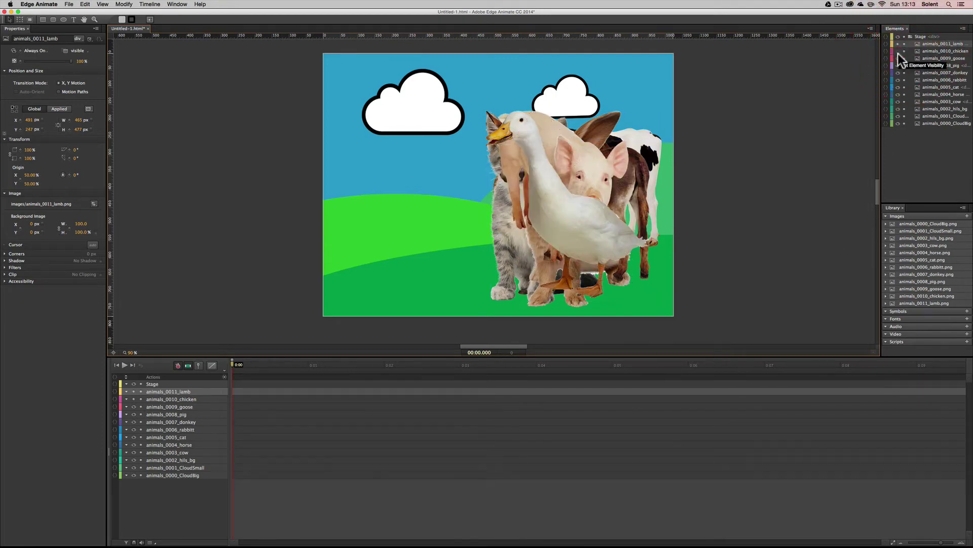
click(898, 59)
click(898, 66)
click(898, 73)
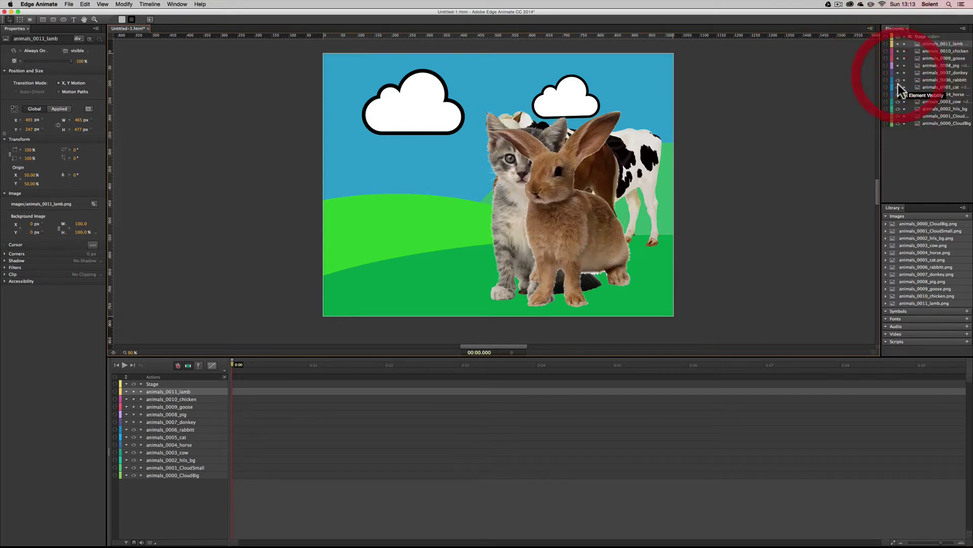
click(898, 80)
click(898, 87)
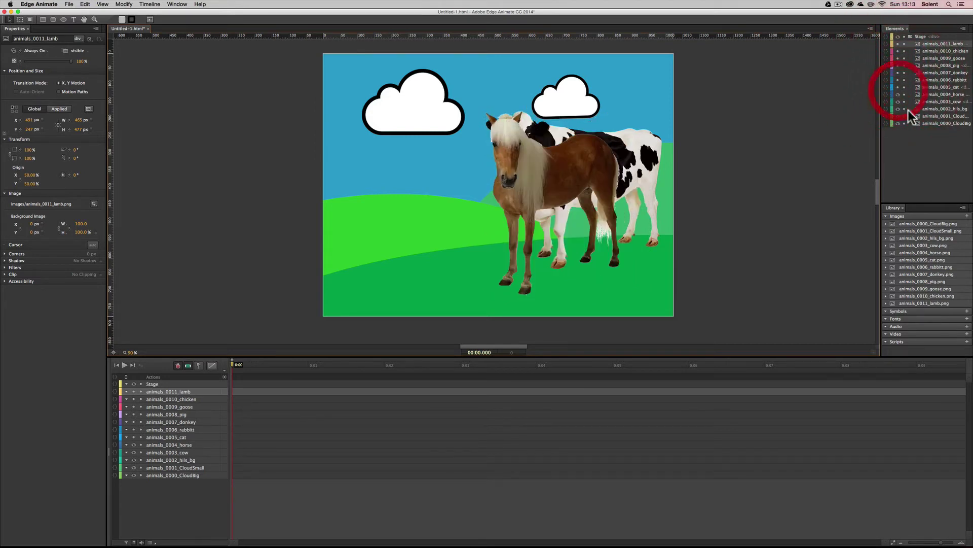
click(897, 94)
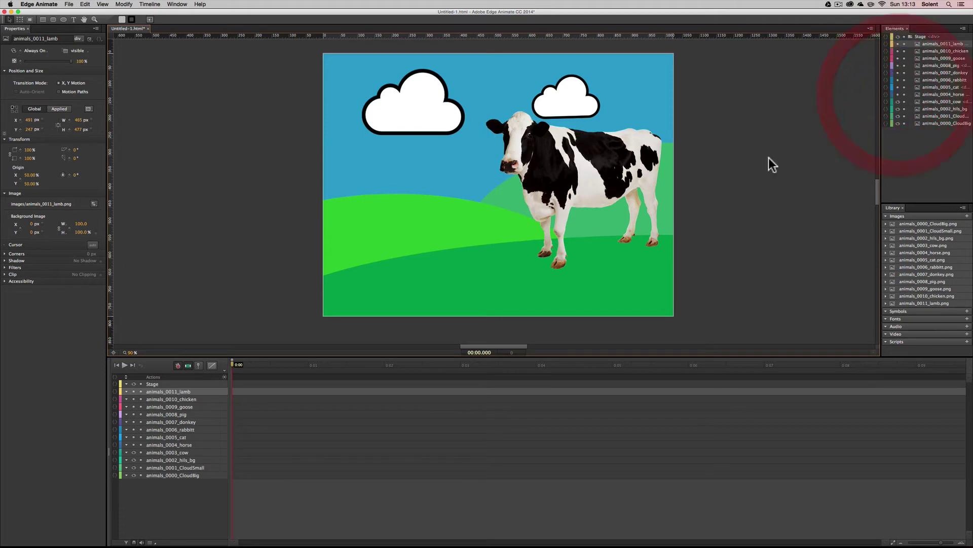
drag(593, 172, 593, 204)
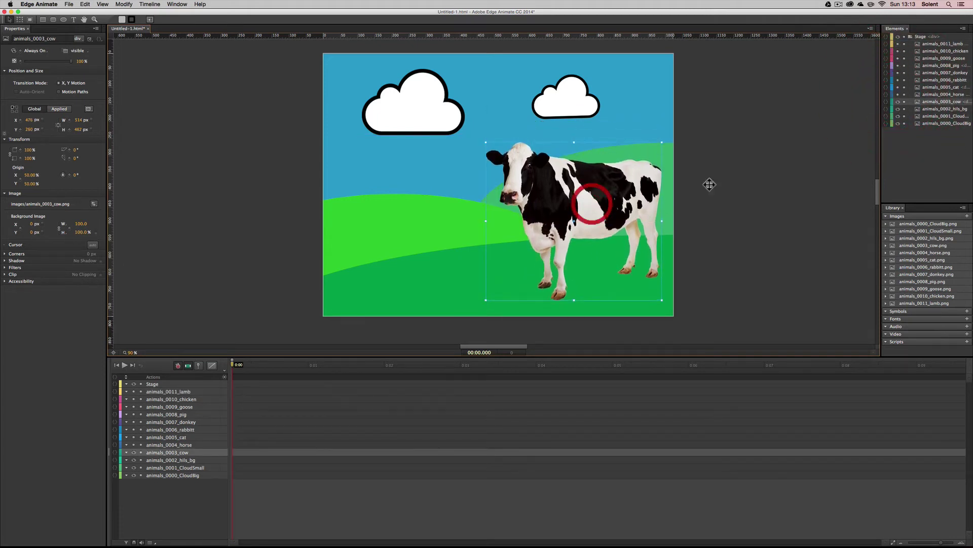
Step: Show the horse, cat and rabbit one at a time and position each on the hills
click(898, 101)
click(897, 94)
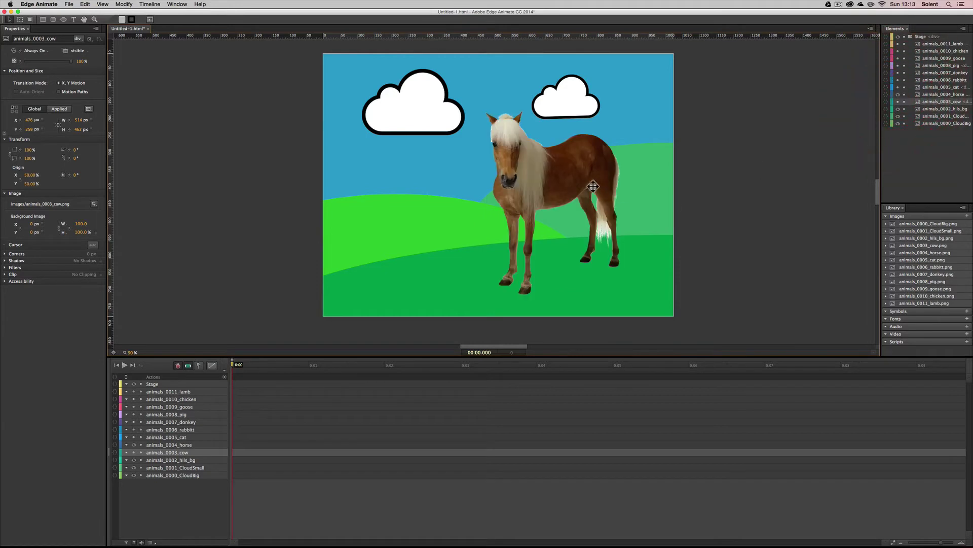
drag(578, 180, 607, 197)
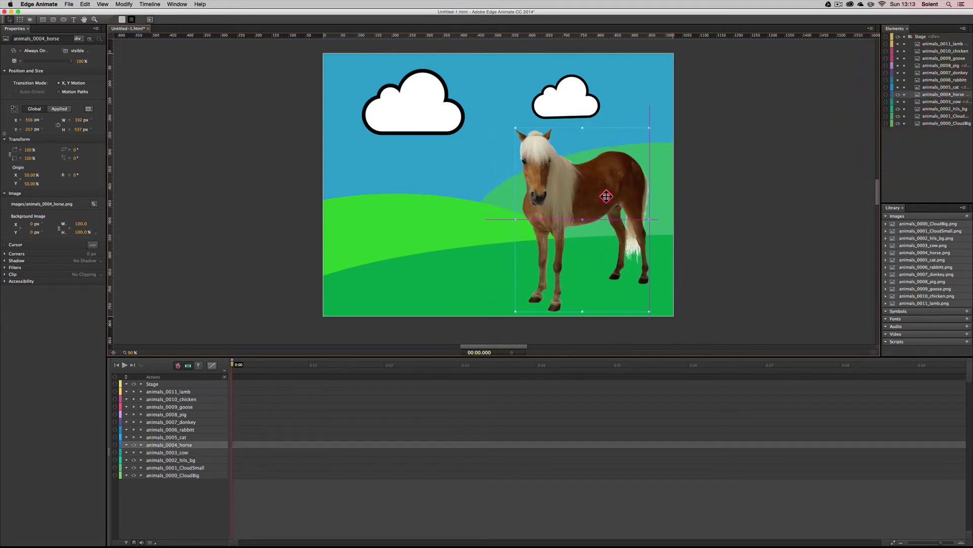
click(898, 94)
click(898, 87)
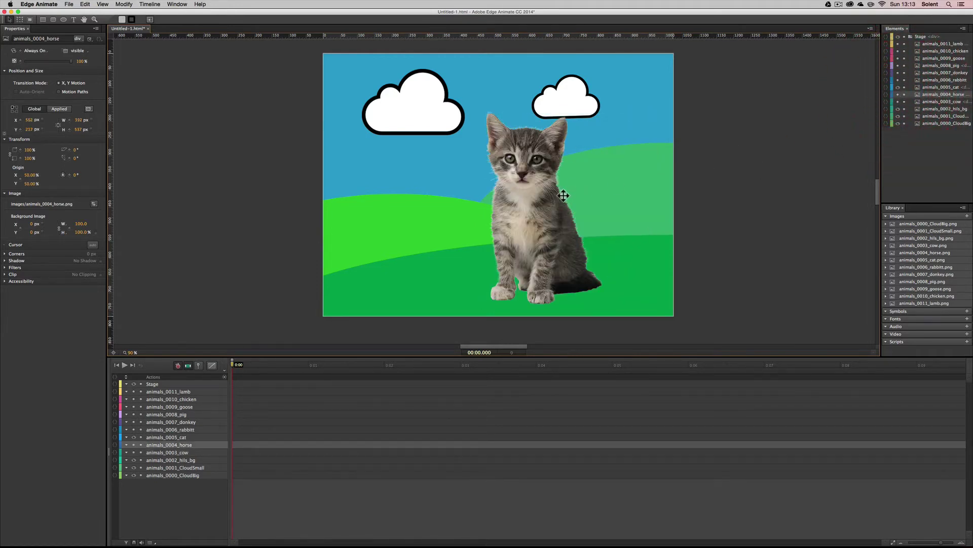
drag(558, 197, 601, 201)
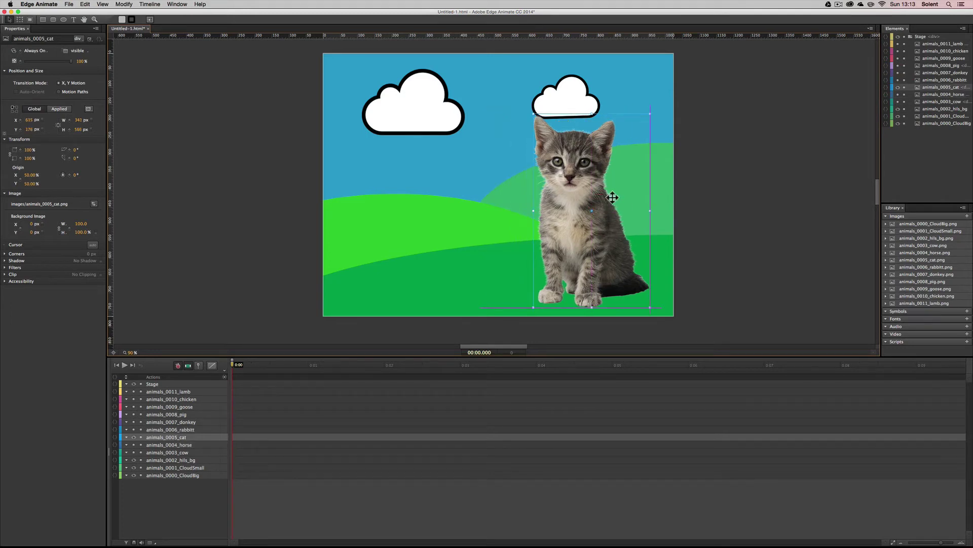
click(898, 87)
click(898, 80)
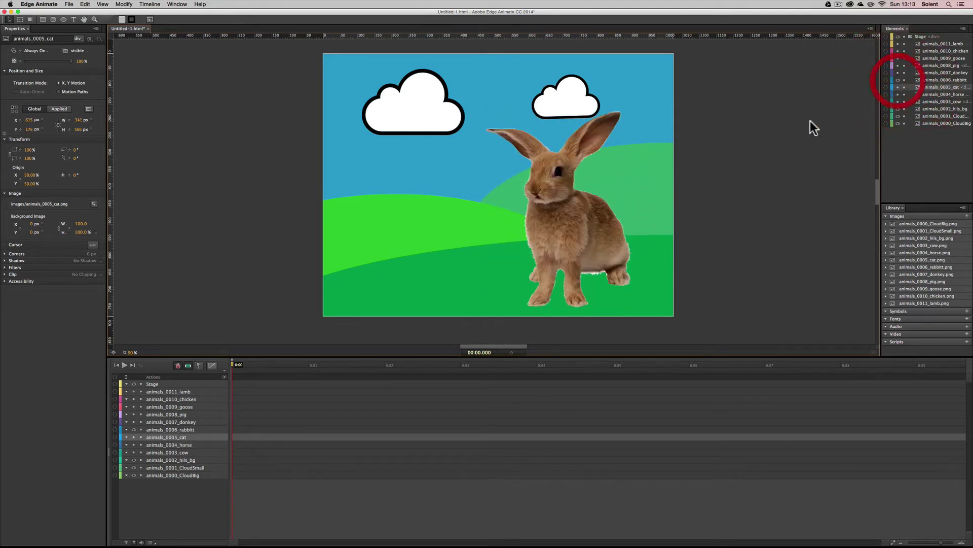
drag(588, 218, 612, 220)
mouse_move(619, 217)
mouse_down()
mouse_move(605, 205)
mouse_move(608, 223)
mouse_up()
click(898, 79)
Step: Place the pig, goose and lamb on the hills, then show the cow, horse, cat and rabbit again
click(898, 73)
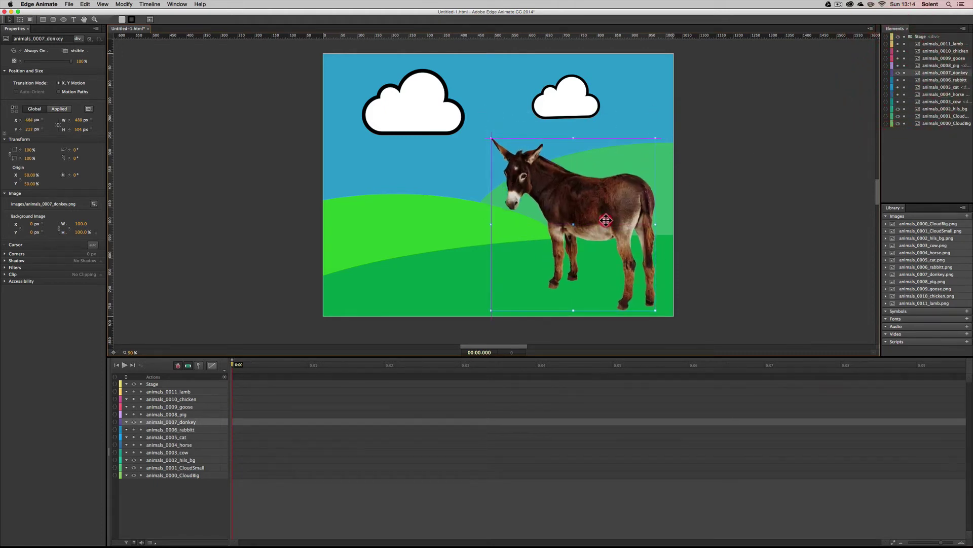
click(898, 73)
click(898, 65)
drag(601, 197, 625, 232)
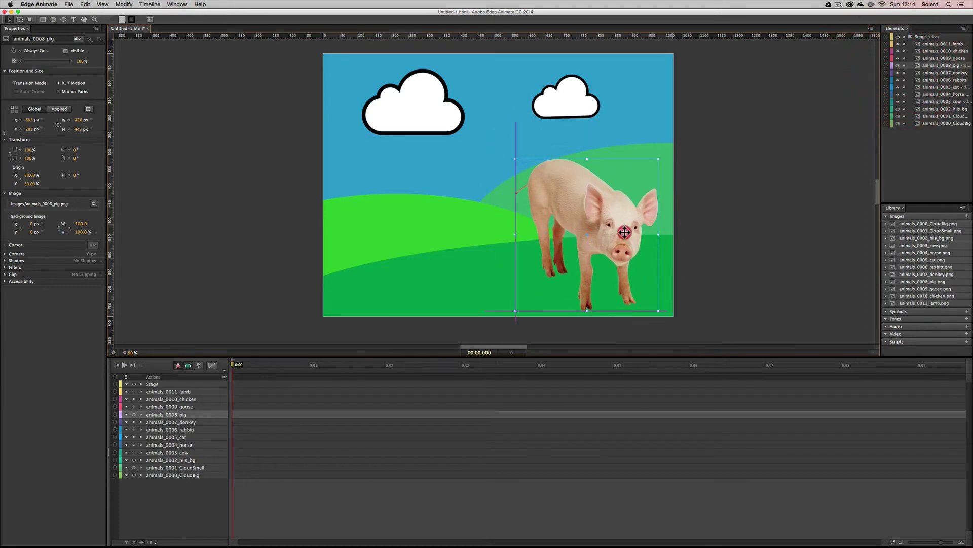
click(898, 65)
click(898, 58)
drag(548, 185, 635, 213)
click(898, 58)
click(897, 51)
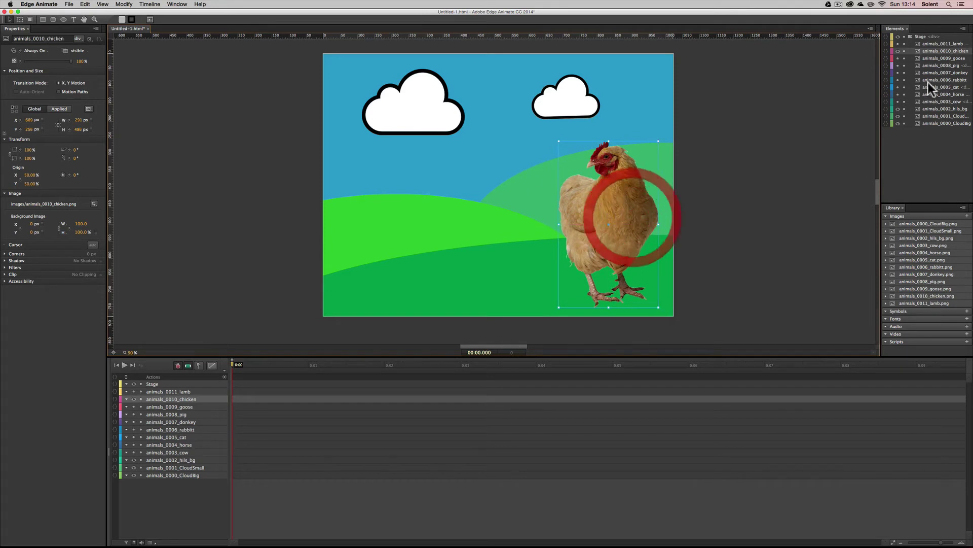
click(898, 51)
click(897, 43)
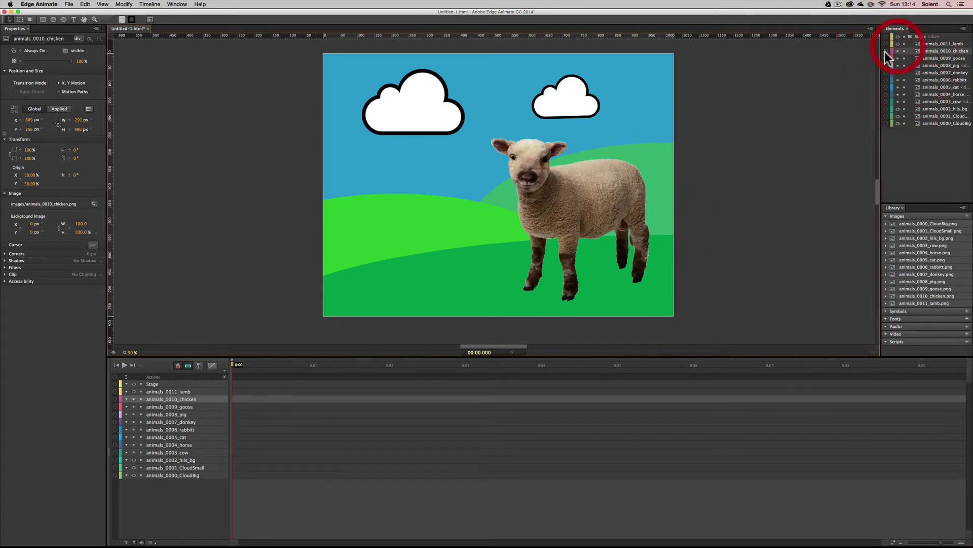
drag(599, 197, 609, 202)
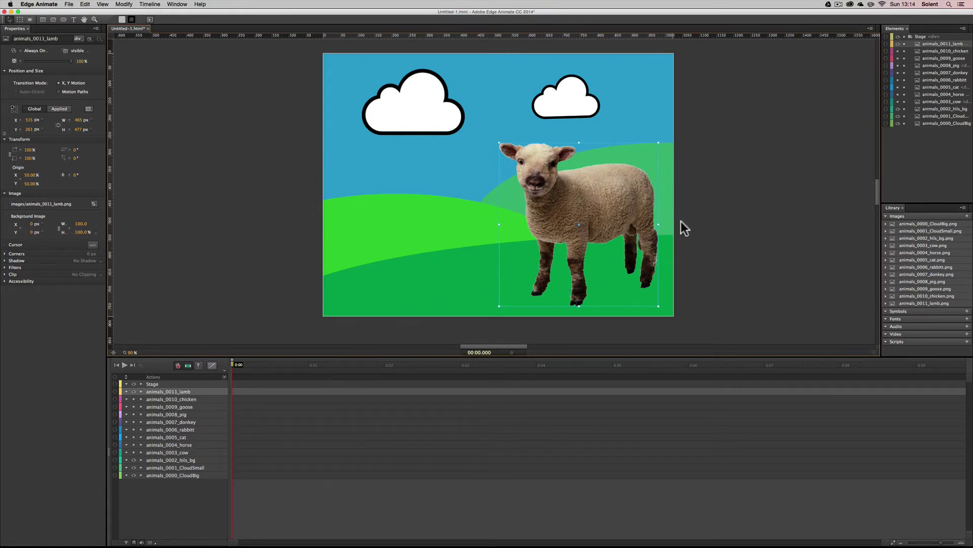
drag(898, 101, 898, 53)
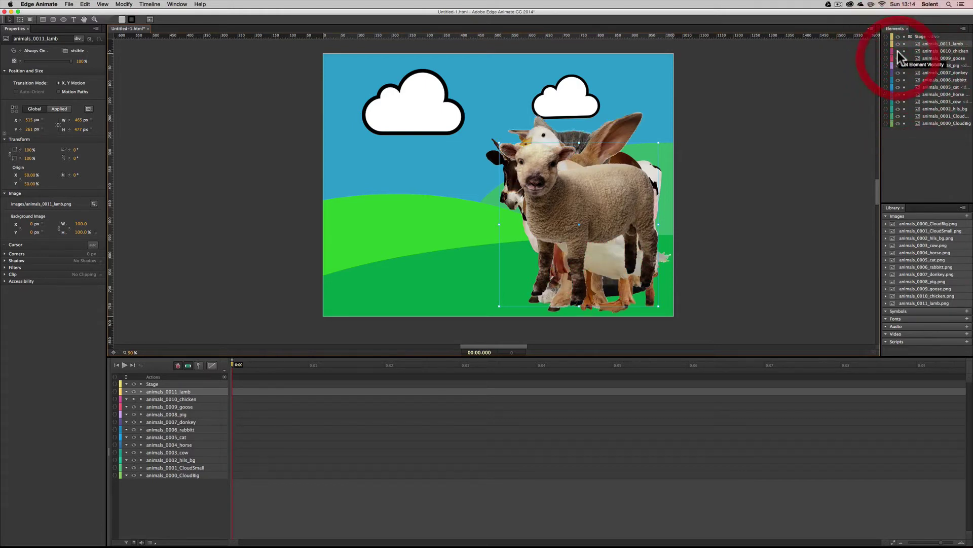
Step: Select the timeline layers from animals_0003_cow up to animals_0011_lamb together
click(133, 391)
click(133, 391)
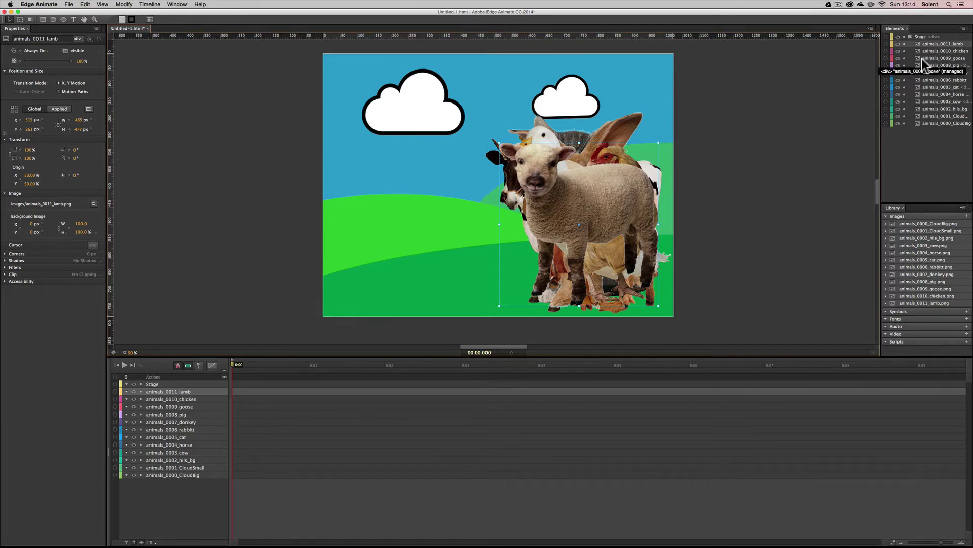
scroll(826, 123, down, 1)
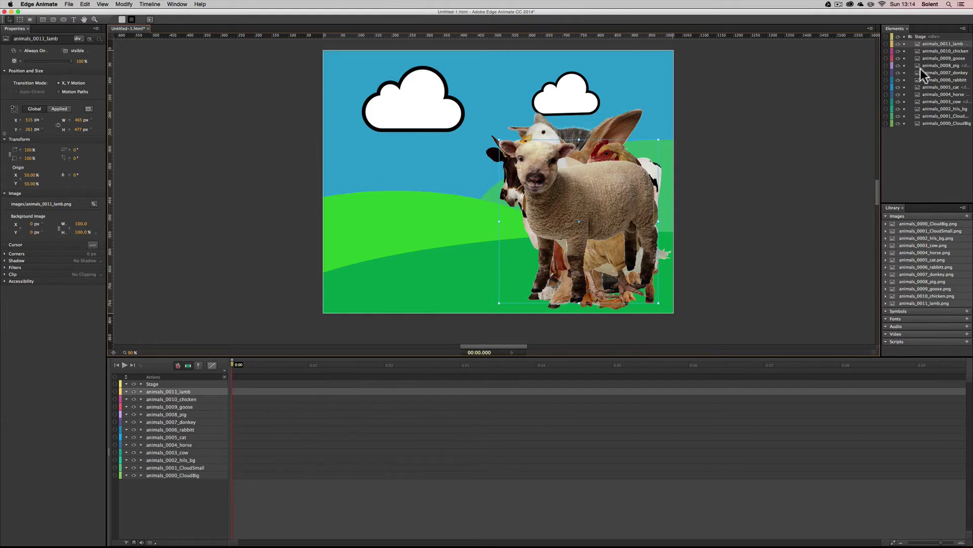
click(189, 458)
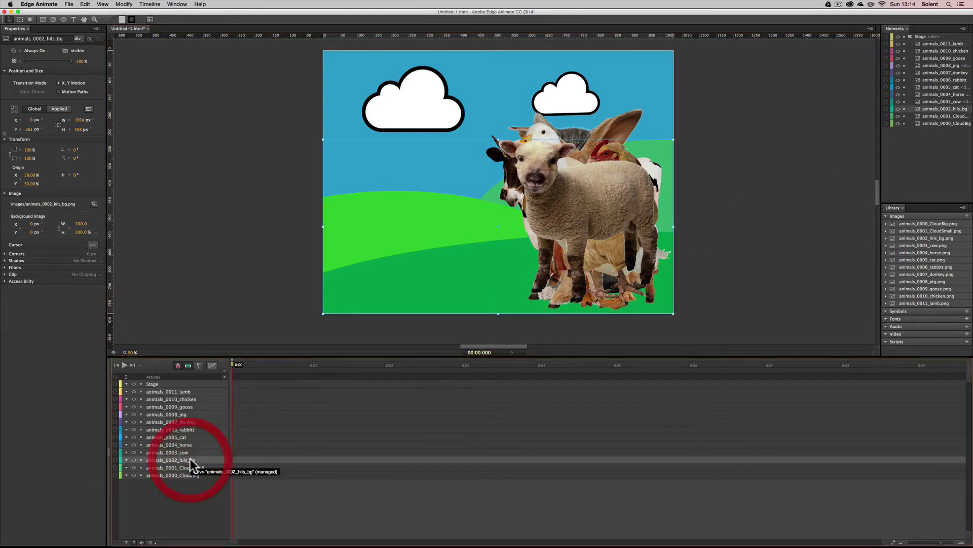
click(193, 452)
shift+click(193, 391)
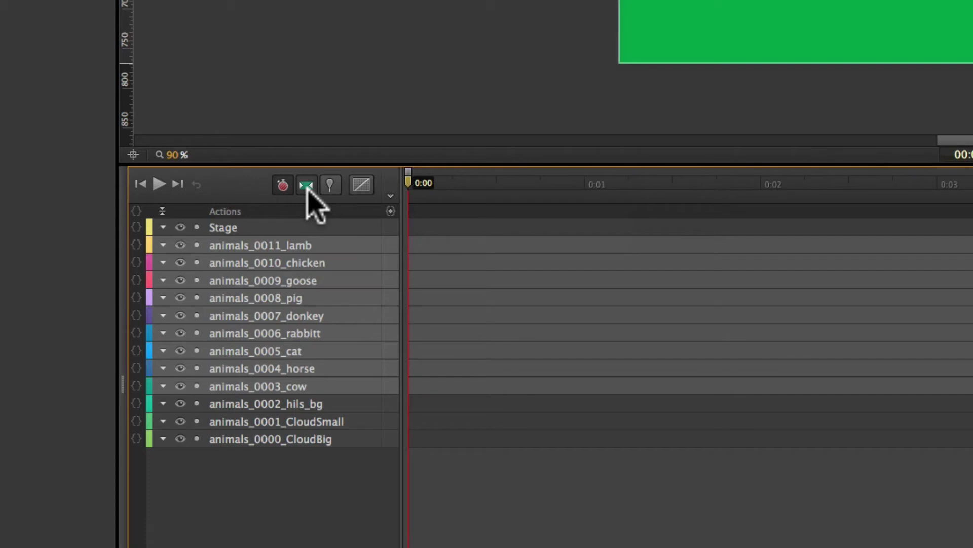
Step: Turn off Auto-Transition and keyframe all nine animals' opacity at 0% at 0:00
click(306, 185)
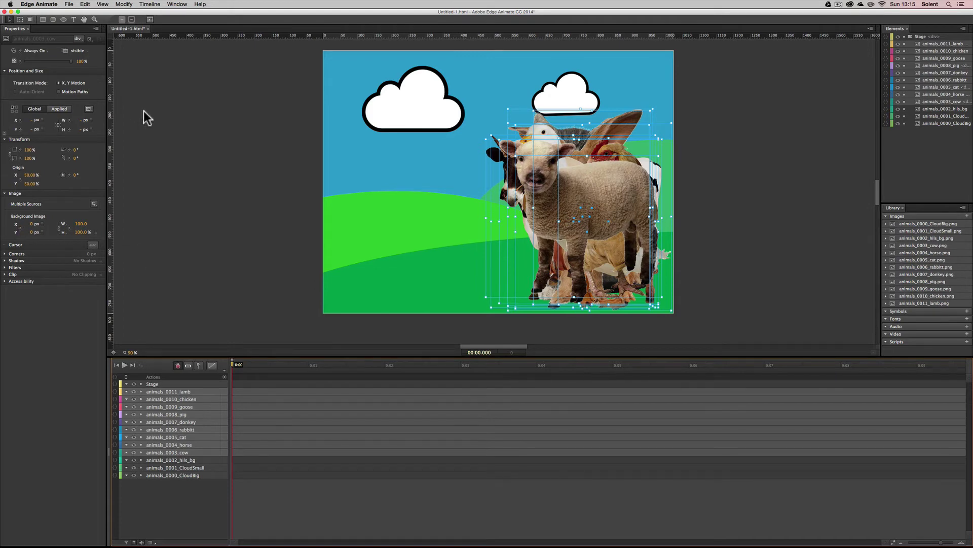
click(177, 366)
drag(71, 61, 16, 62)
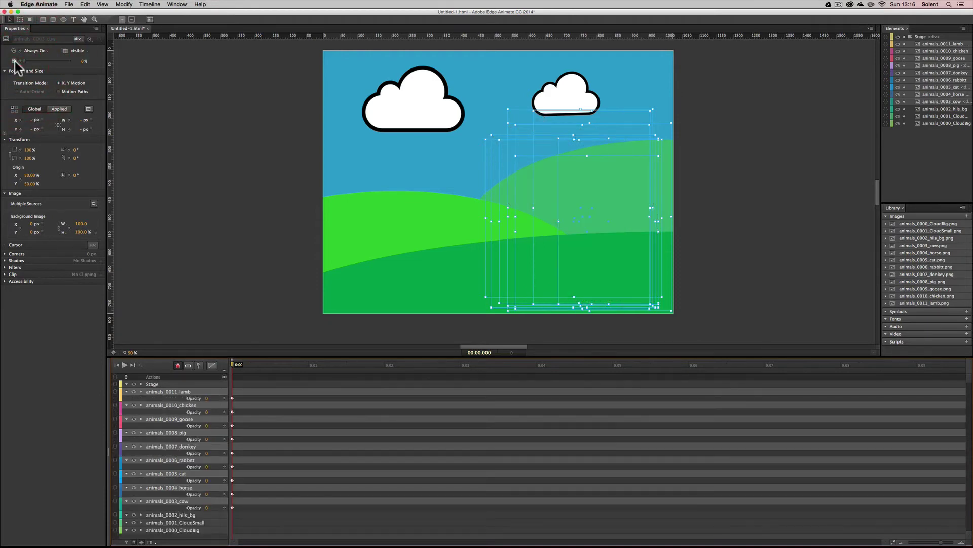
click(206, 198)
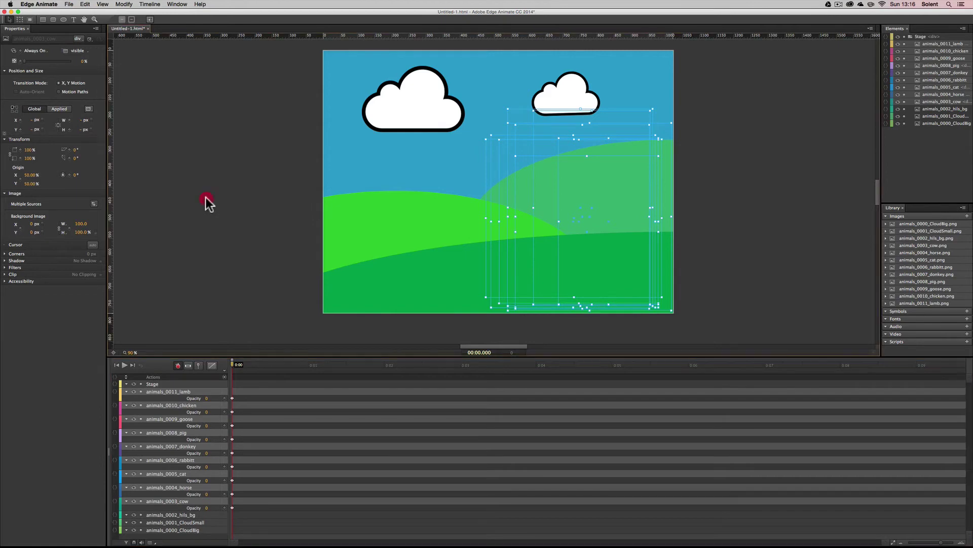
click(159, 392)
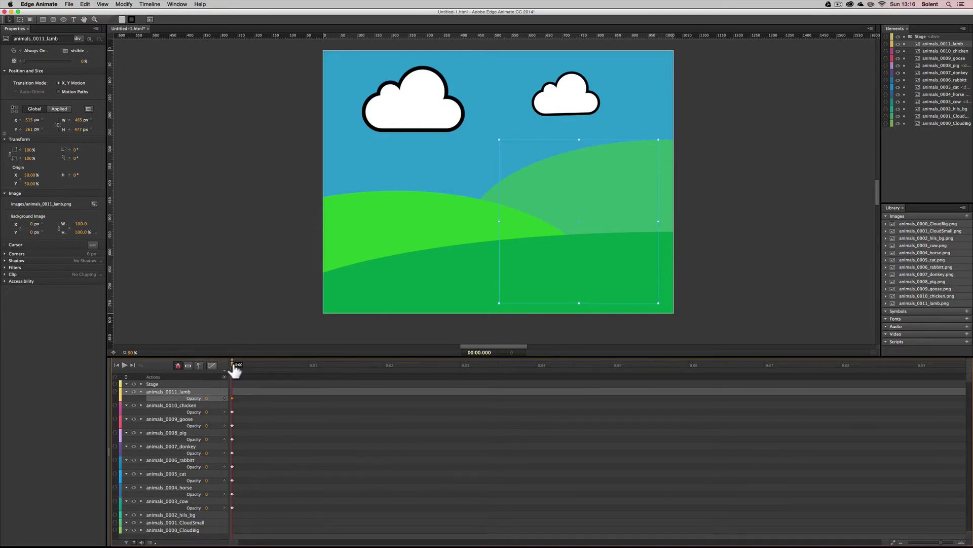
drag(234, 372, 311, 378)
drag(23, 60, 75, 63)
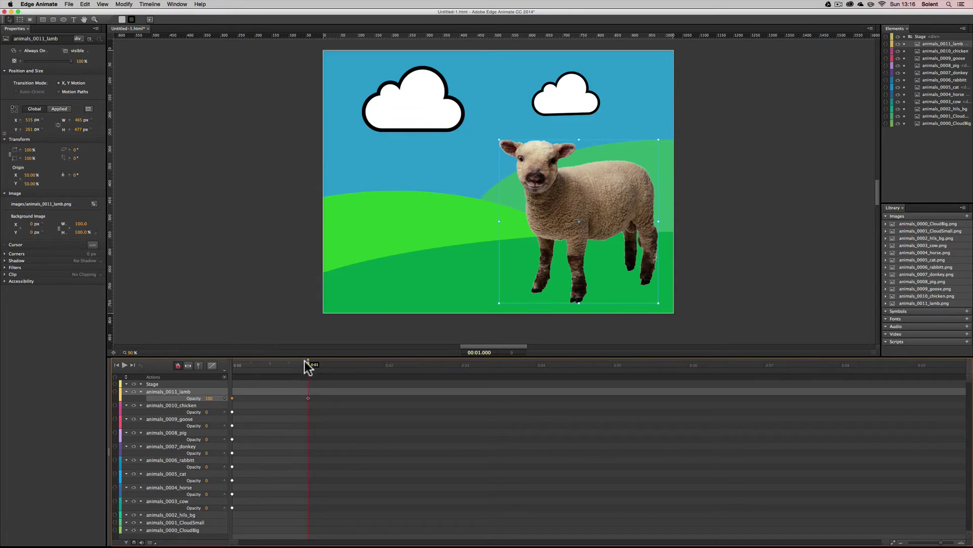
drag(305, 361, 386, 375)
drag(69, 62, 15, 63)
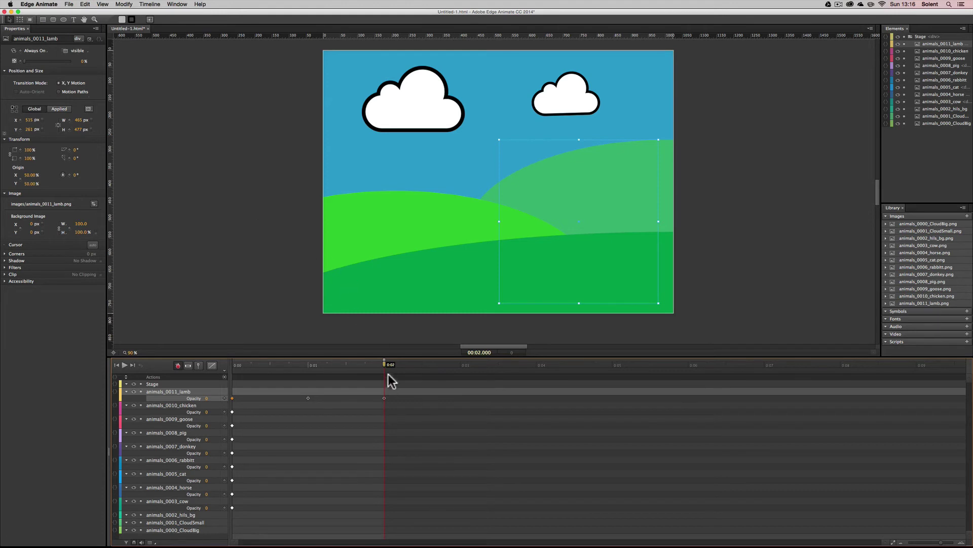
drag(386, 371, 211, 365)
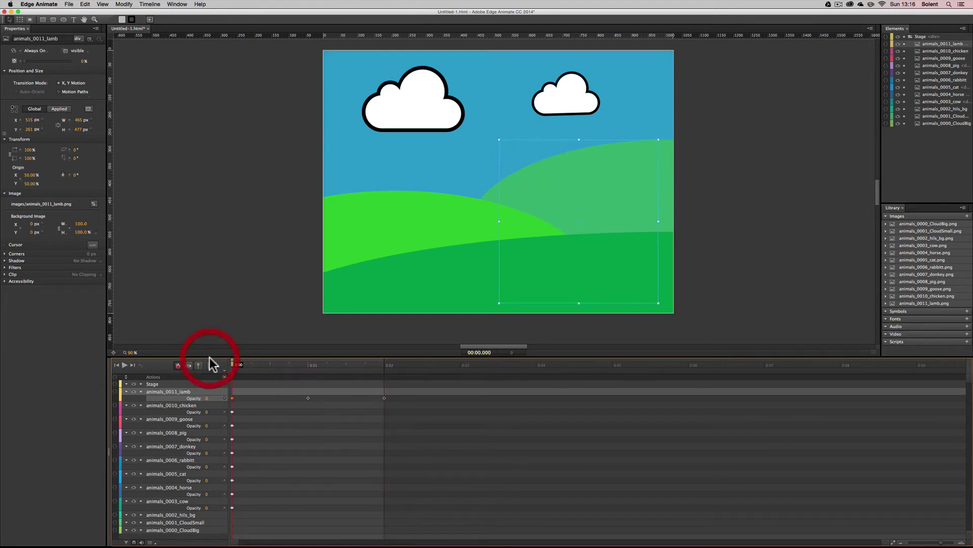
key(space)
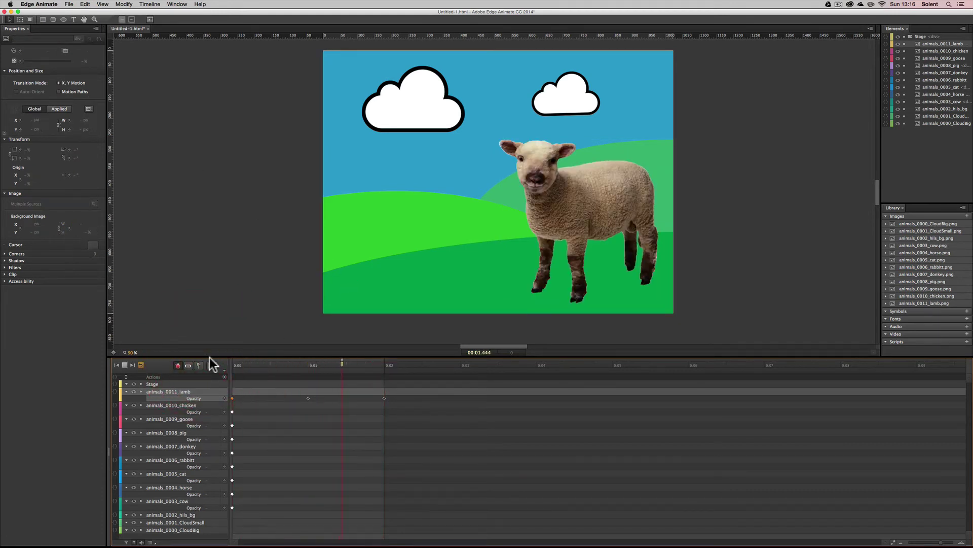
key(space)
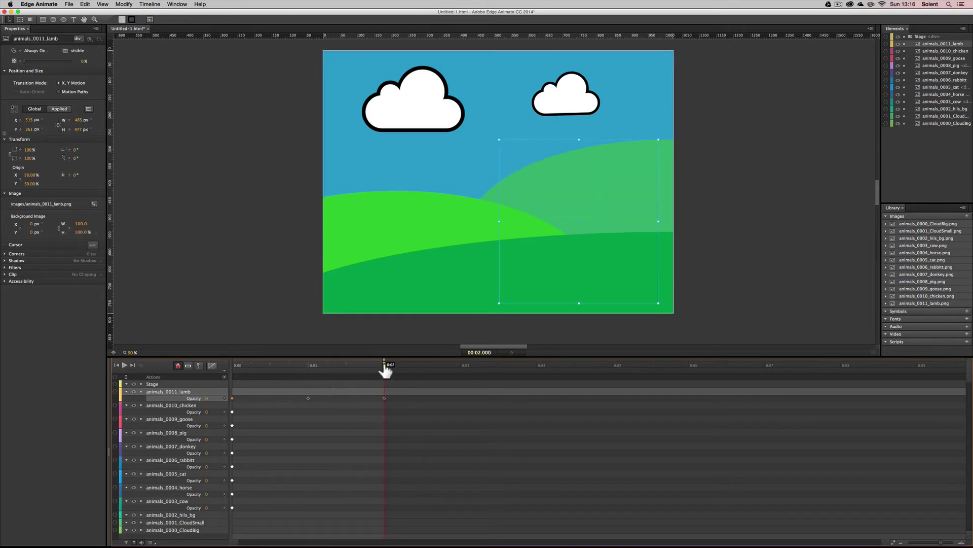
drag(384, 368, 203, 364)
drag(390, 417, 295, 392)
key(Delete)
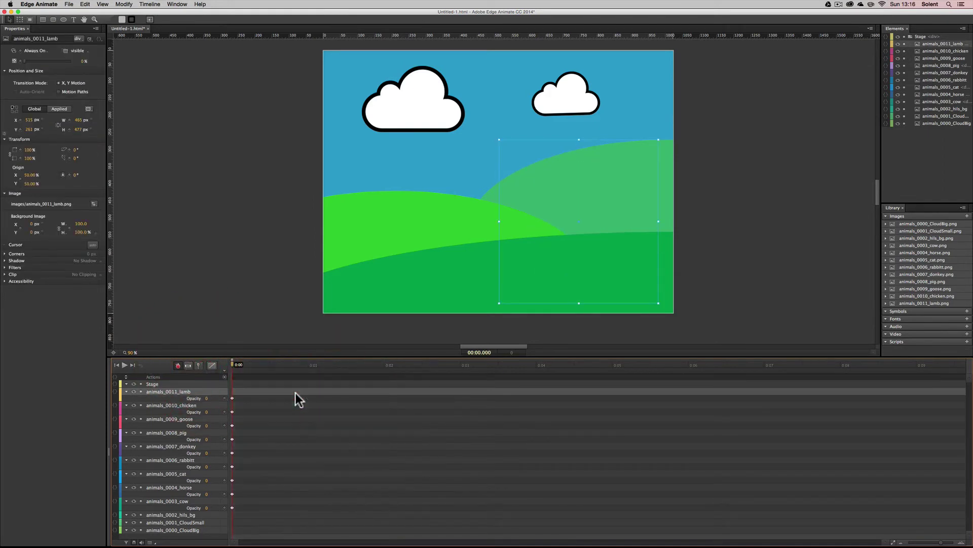
Step: With Auto-Transition on, fade the lamb to 100% at 0:01 and near 0% at 0:02, then preview
click(188, 366)
drag(234, 371, 311, 374)
drag(24, 61, 72, 61)
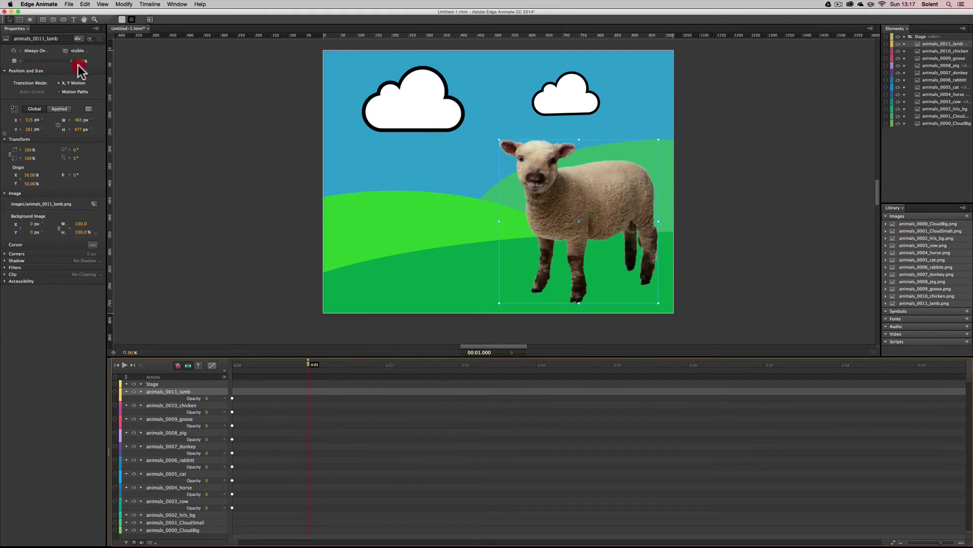
drag(308, 366, 384, 379)
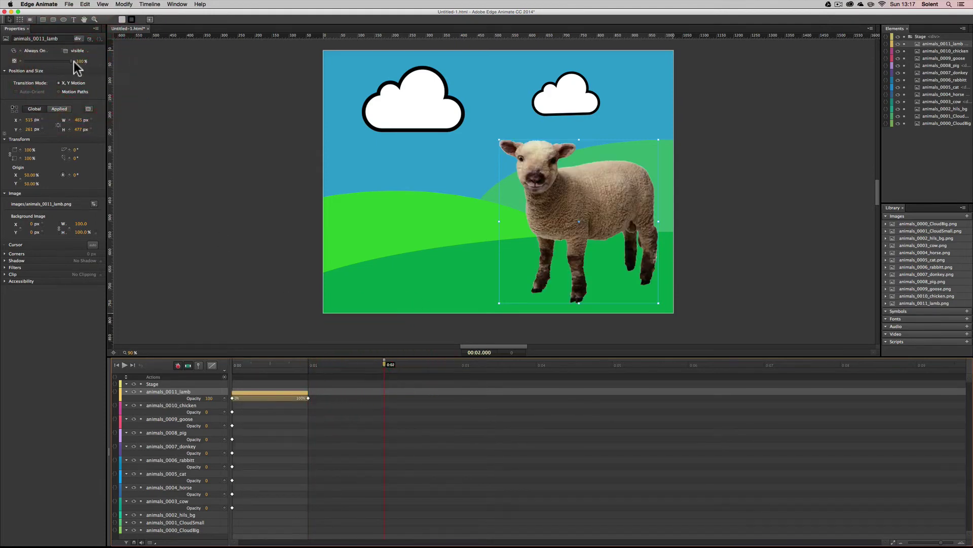
drag(72, 61, 17, 66)
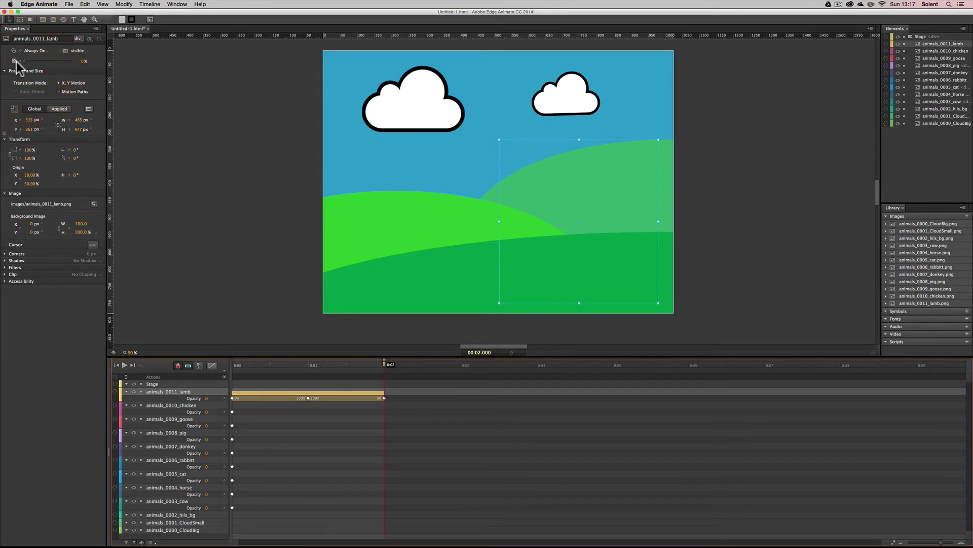
click(117, 366)
key(space)
Step: Turn Auto-Transition off and delete all of the lamb's opacity keyframes
click(188, 366)
click(423, 424)
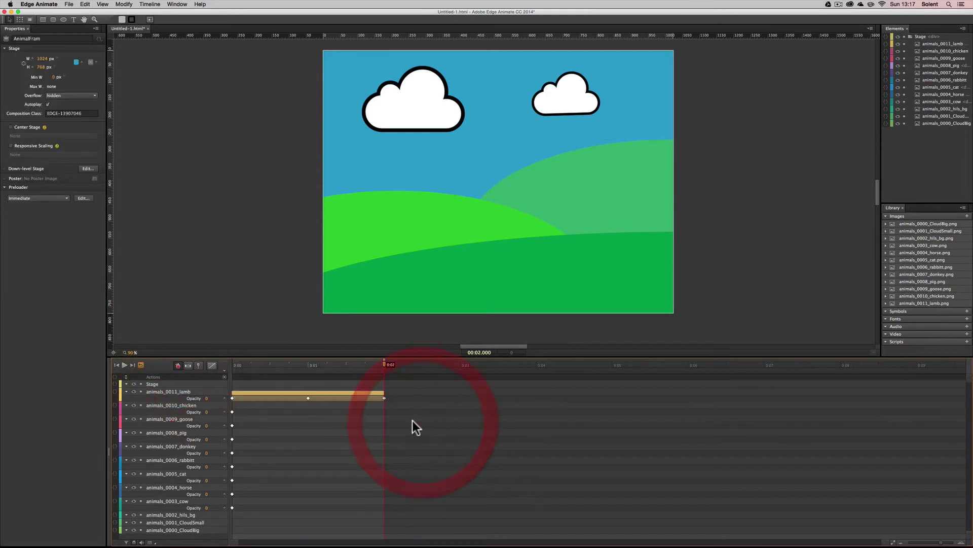
drag(412, 421, 276, 386)
key(Delete)
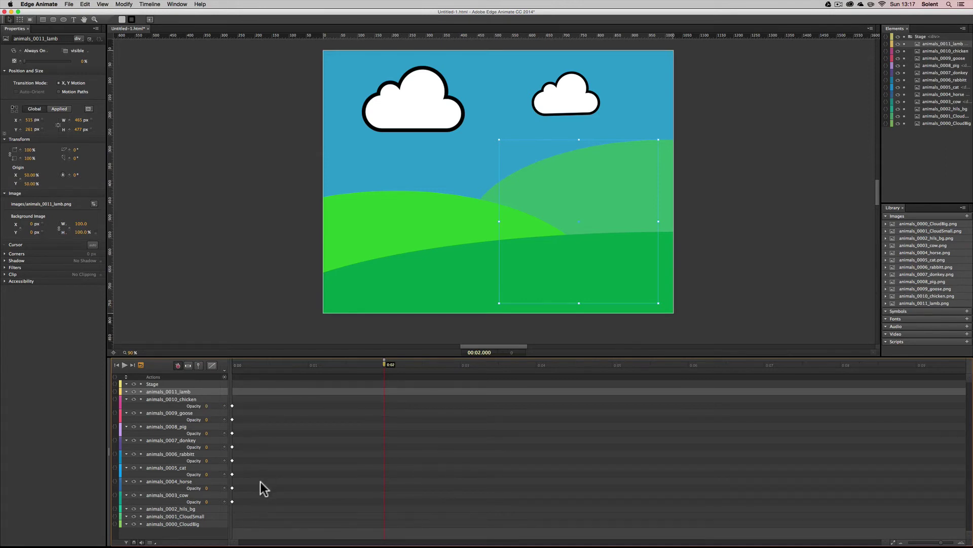
Step: Select the lamb through cow tracks and set their opacity back to 100%
drag(246, 513, 229, 398)
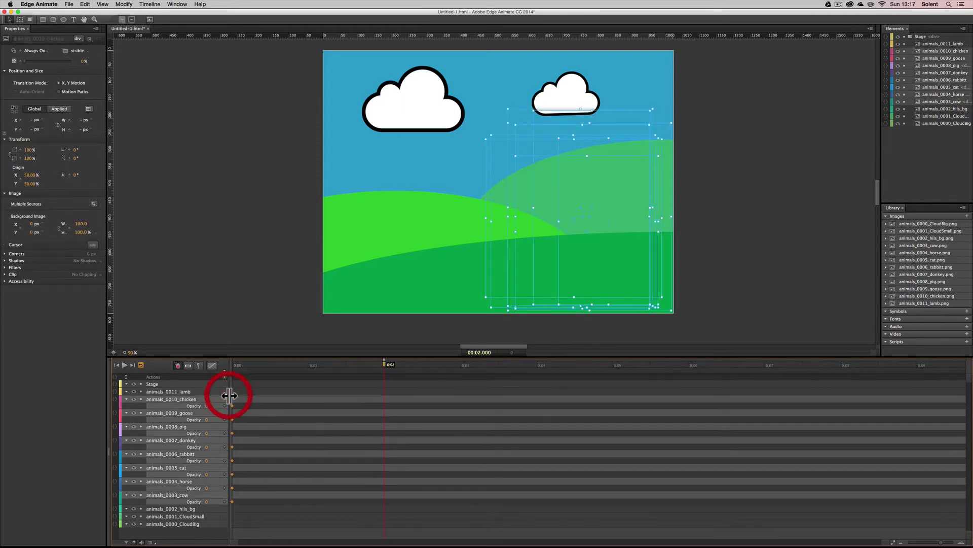
key(super+period)
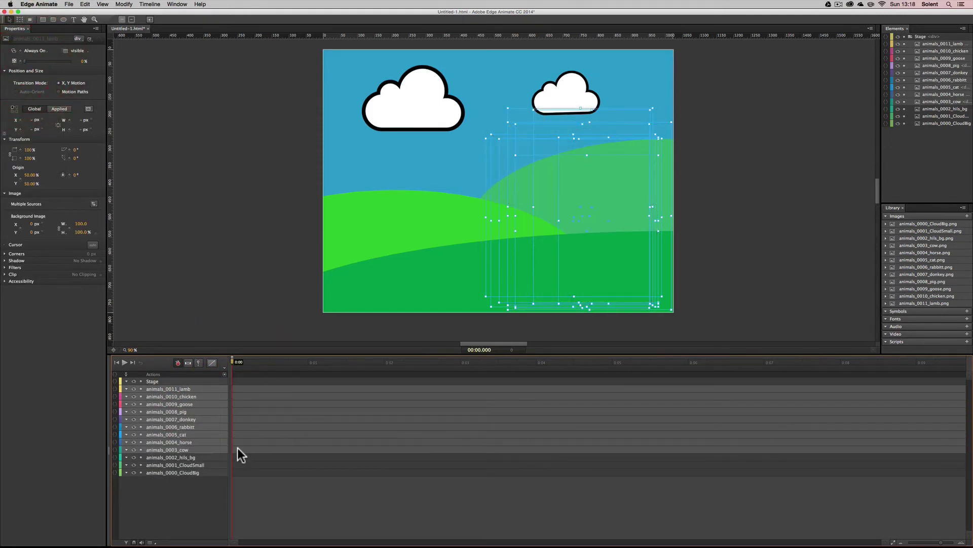
click(236, 447)
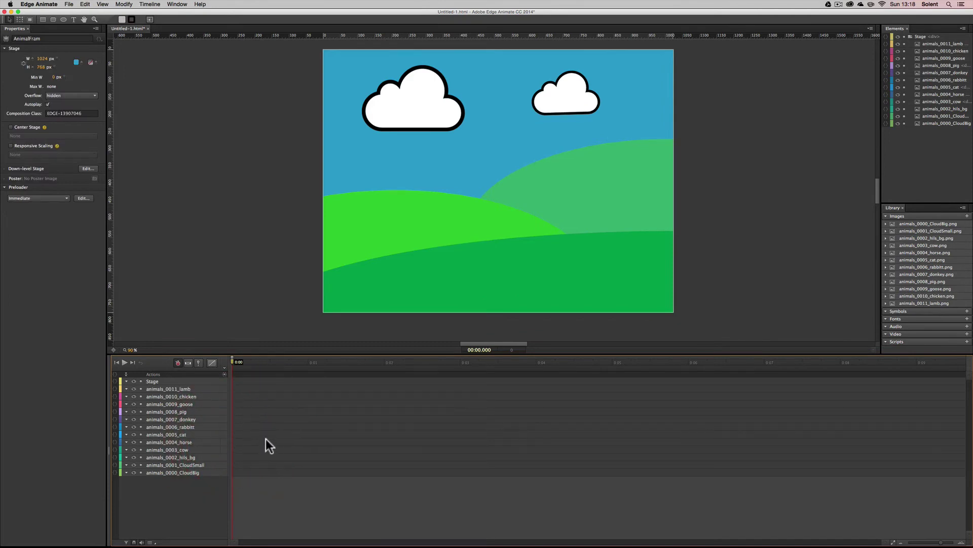
click(184, 391)
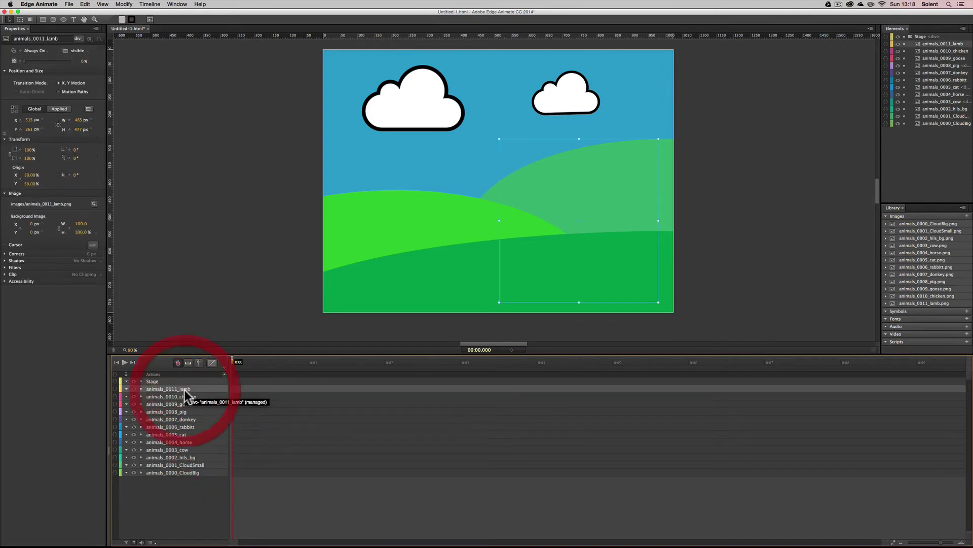
shift+click(188, 450)
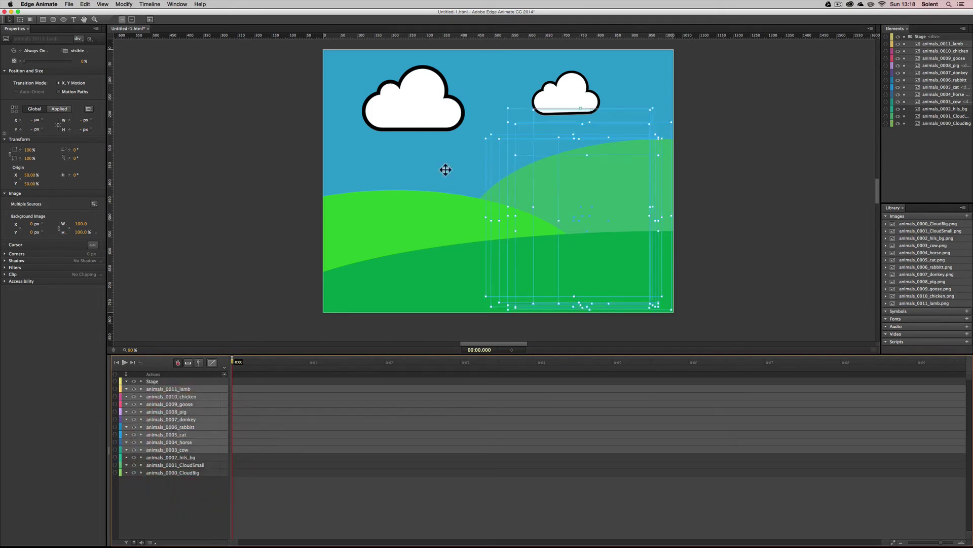
drag(27, 61, 73, 64)
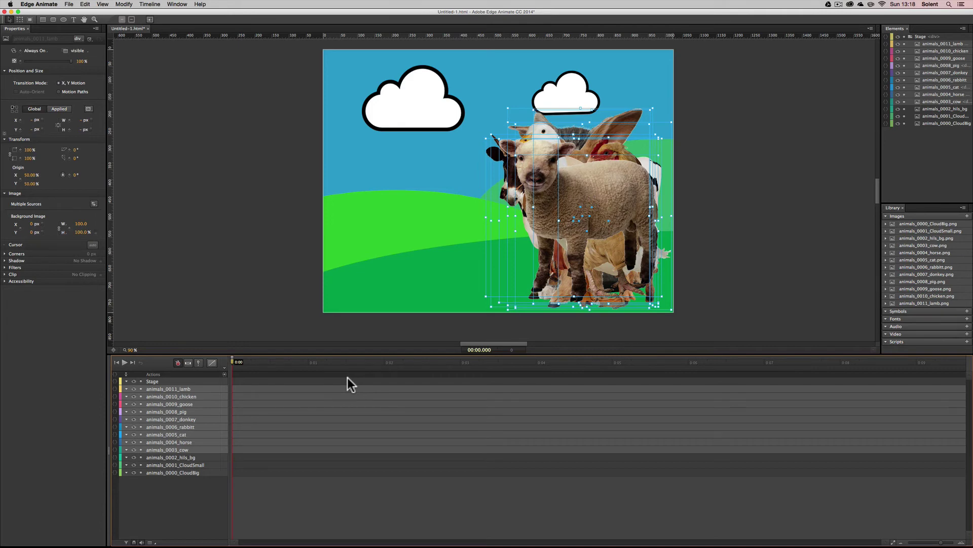
Step: Add a Display keyframe at 0:00 to all nine selected animal tracks
right_click(233, 397)
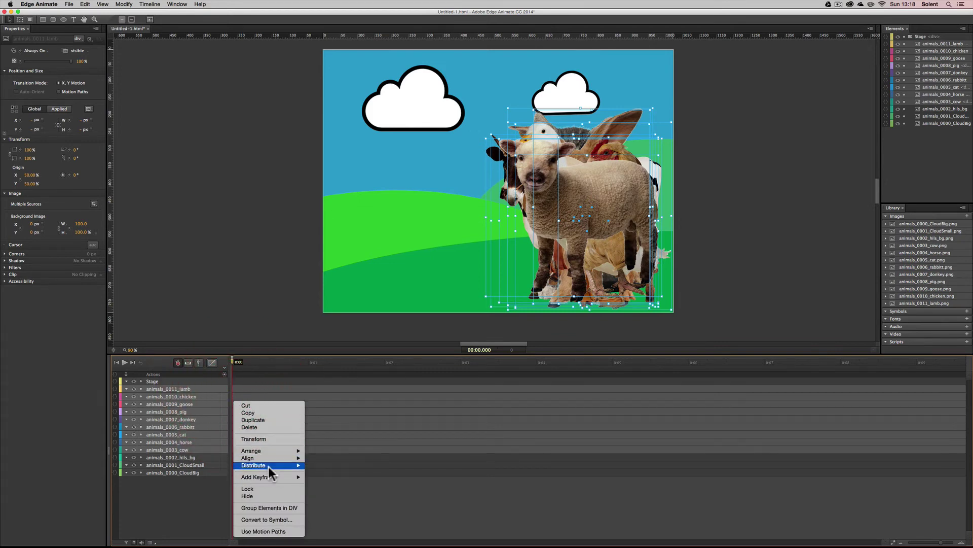
mouse_move(268, 478)
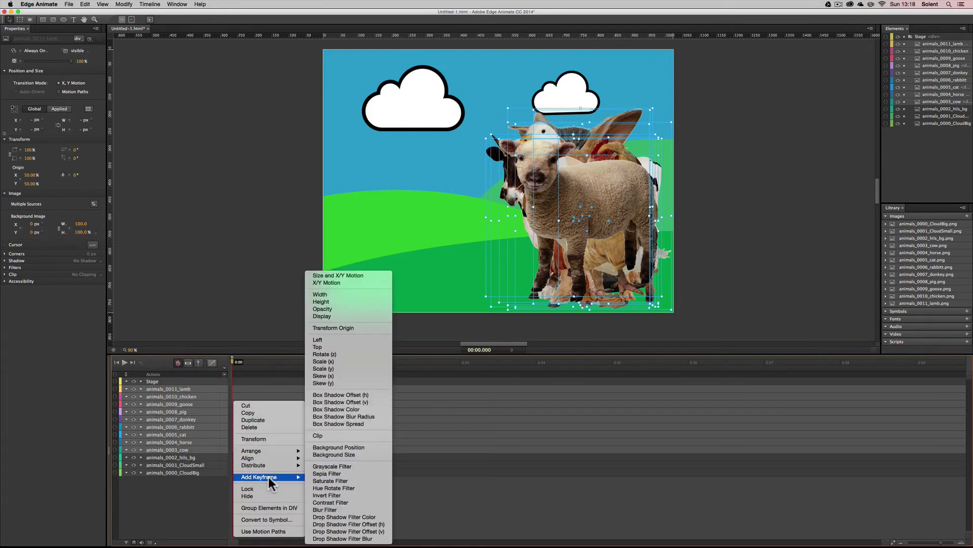
click(341, 315)
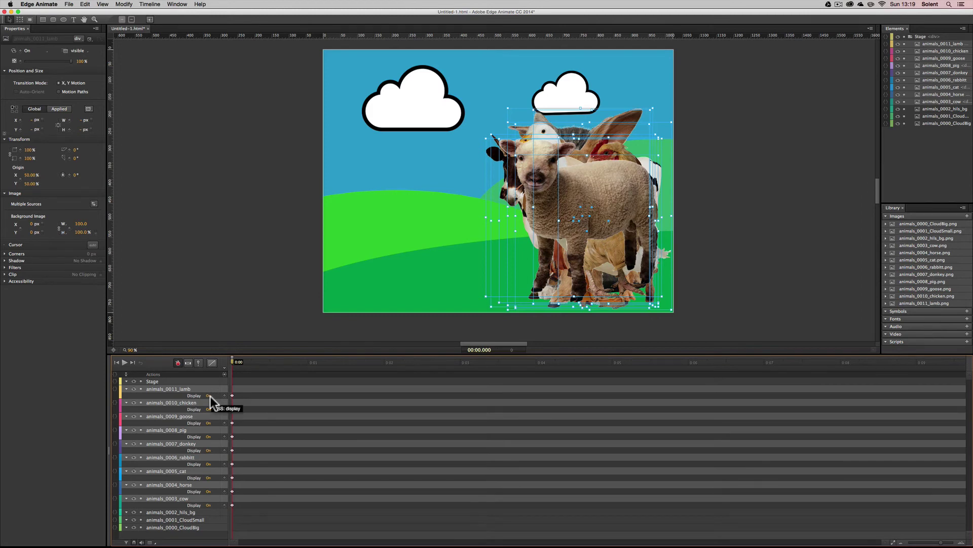
Step: Set Display to Off at 0:00 for chicken, goose, pig, donkey, rabbit, cat, horse and cow
click(209, 410)
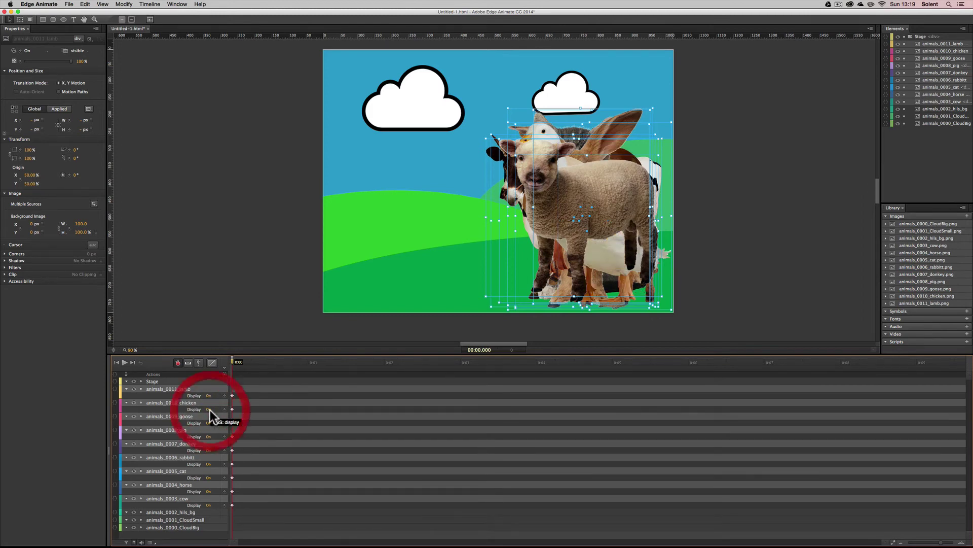
click(207, 423)
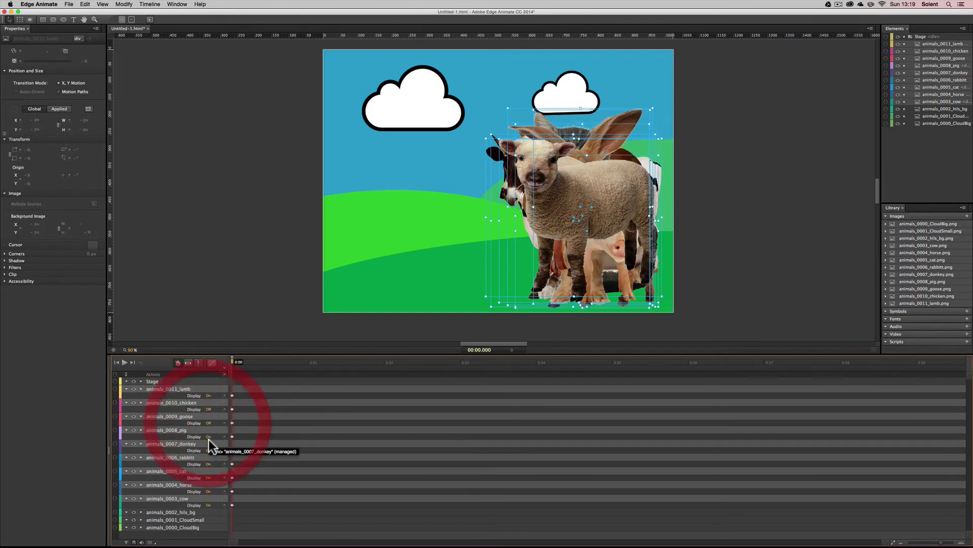
click(208, 437)
click(208, 450)
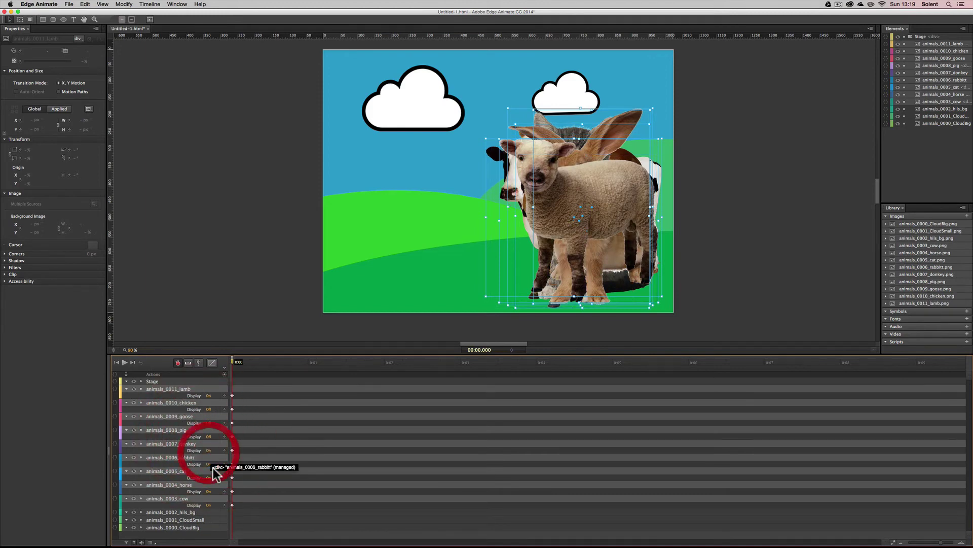
click(209, 463)
click(209, 478)
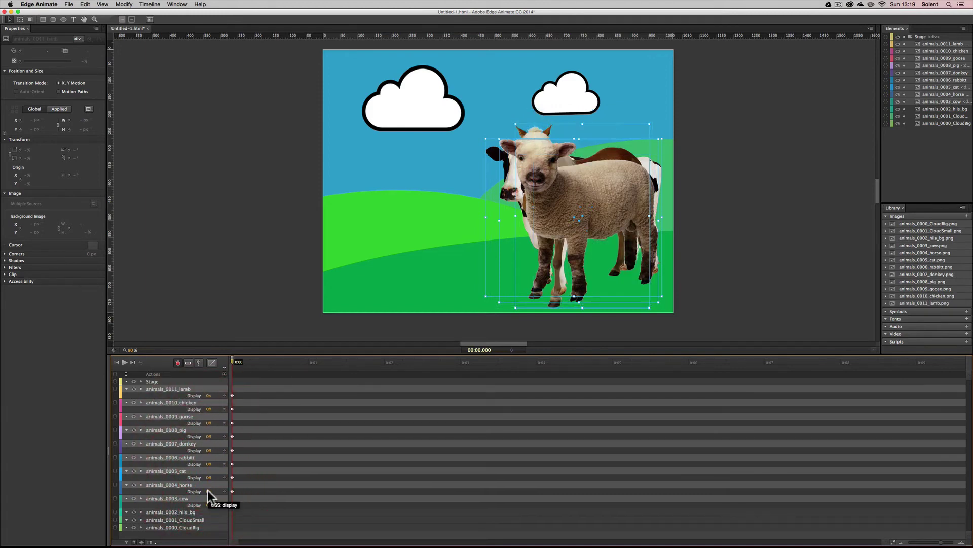
click(208, 490)
click(209, 505)
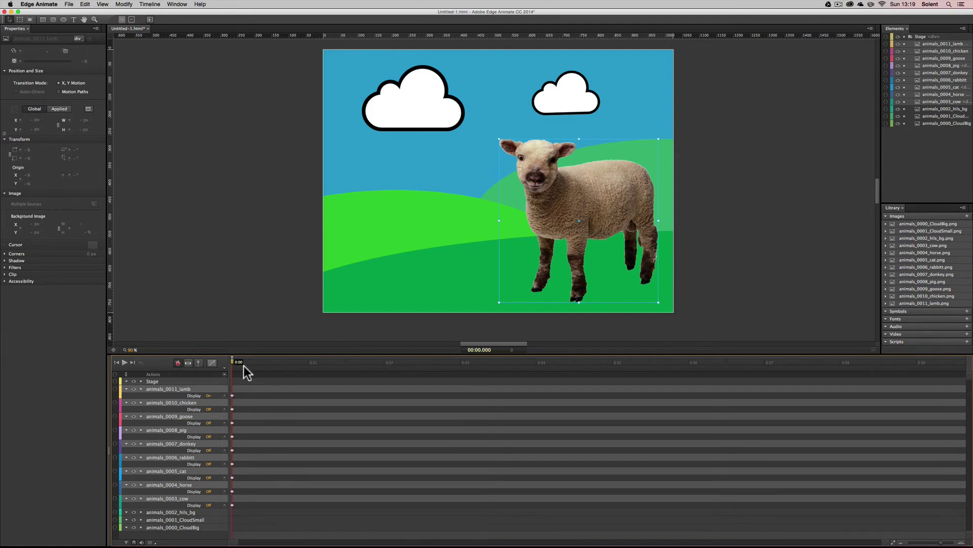
Step: Swap Display at 0:01, 0:02, 0:03: lamb to chicken, chicken to goose, goose to pig
drag(234, 368, 309, 371)
click(207, 396)
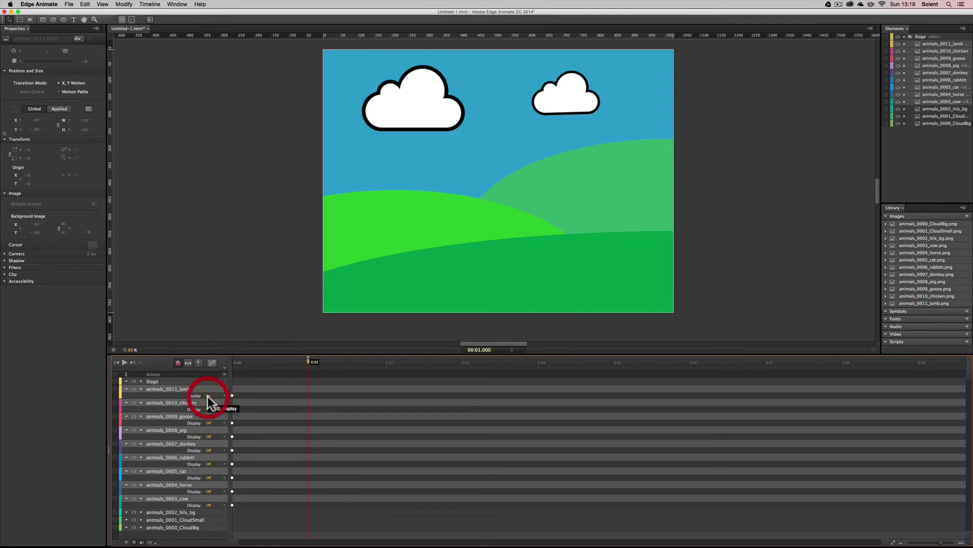
click(209, 409)
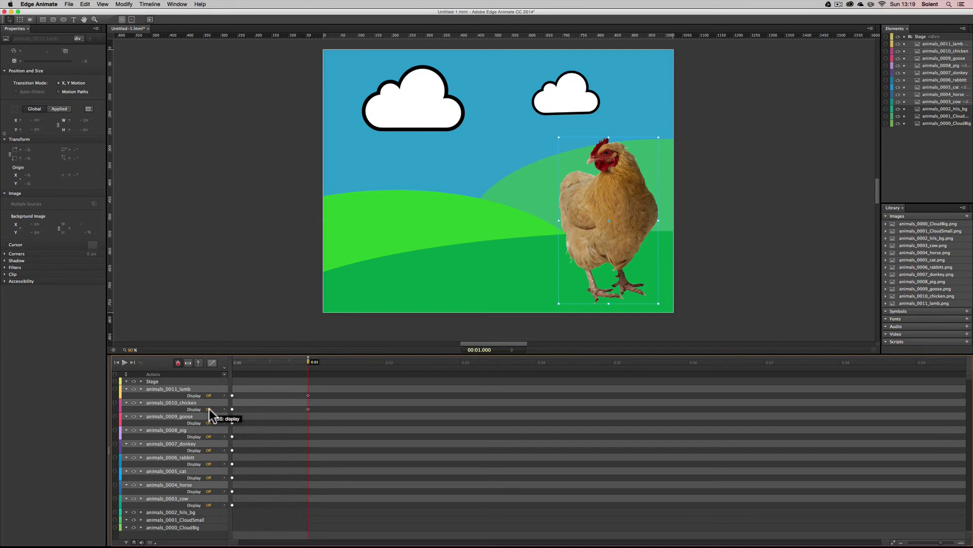
drag(309, 363, 386, 374)
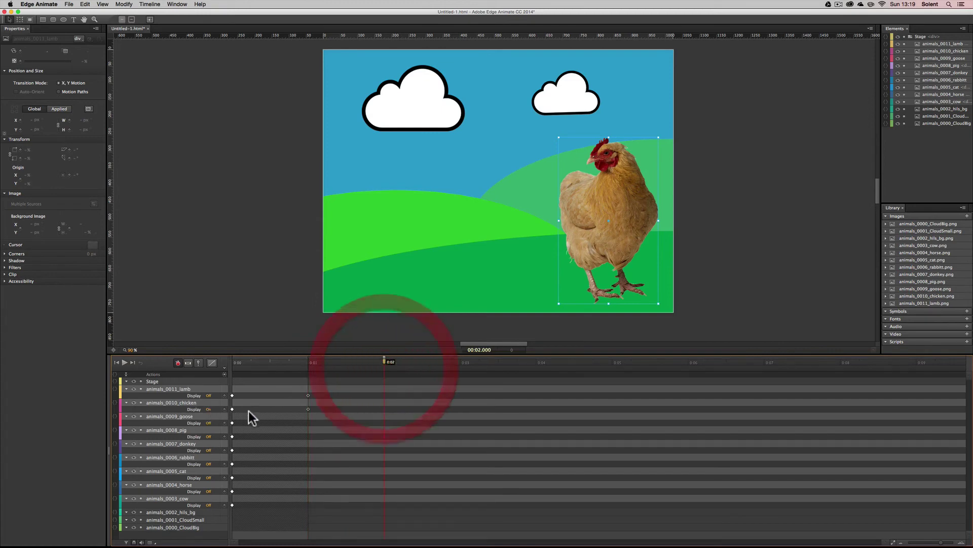
click(208, 409)
click(209, 422)
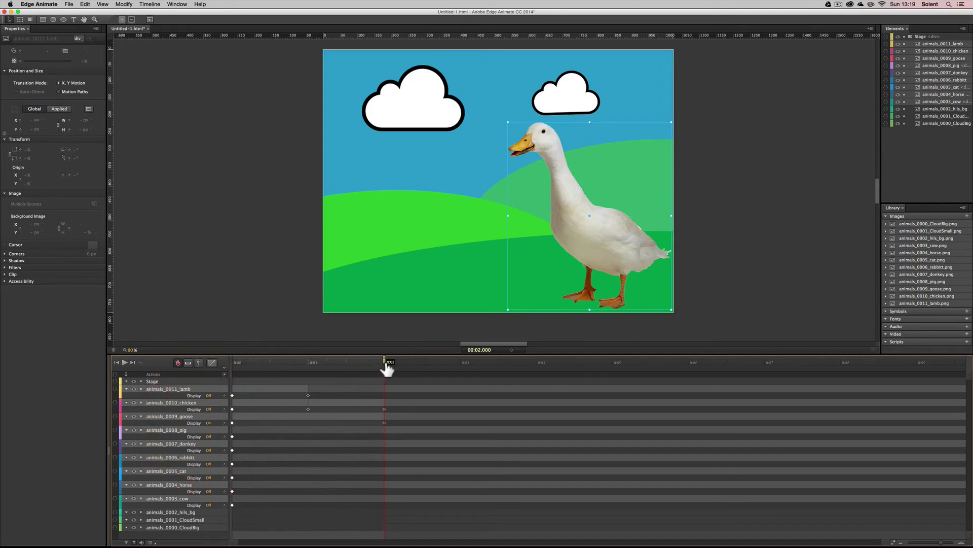
drag(385, 364, 461, 369)
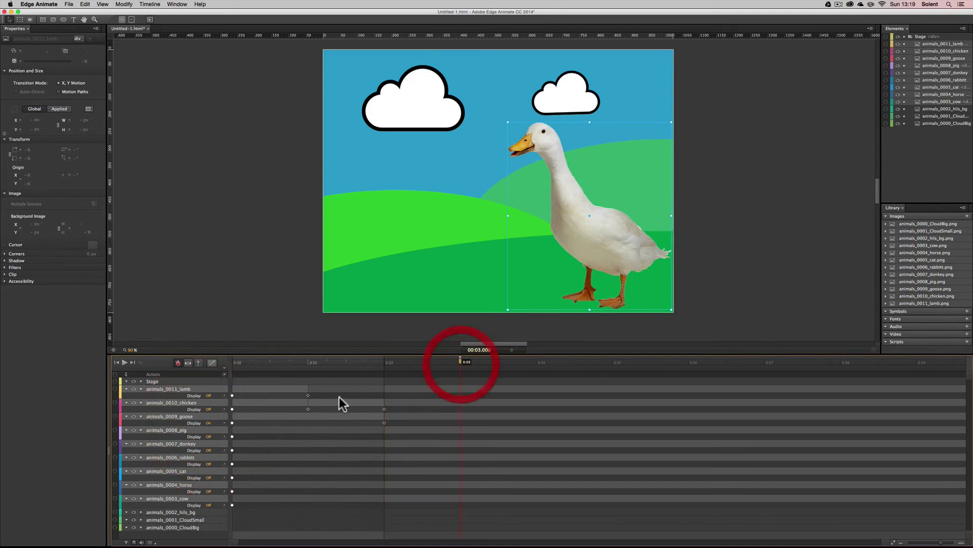
click(208, 423)
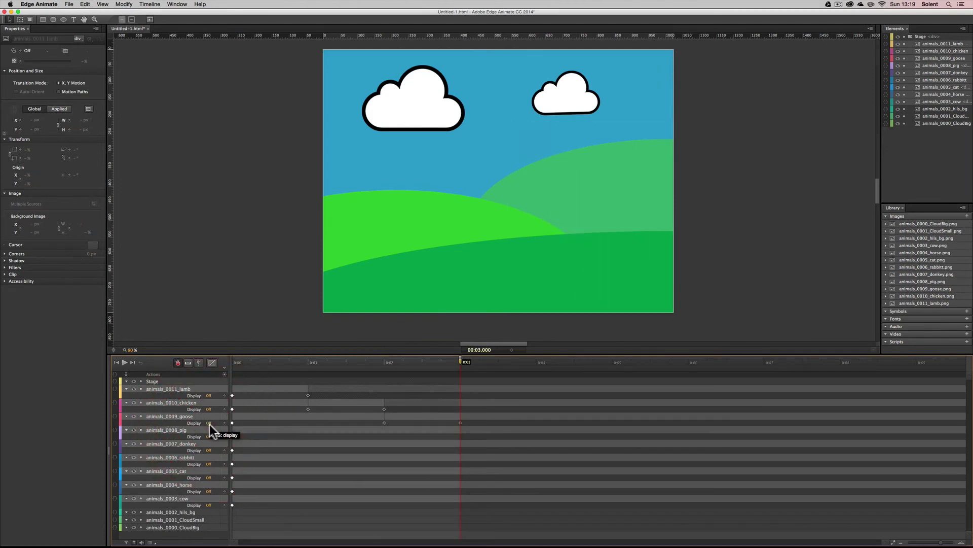
click(210, 436)
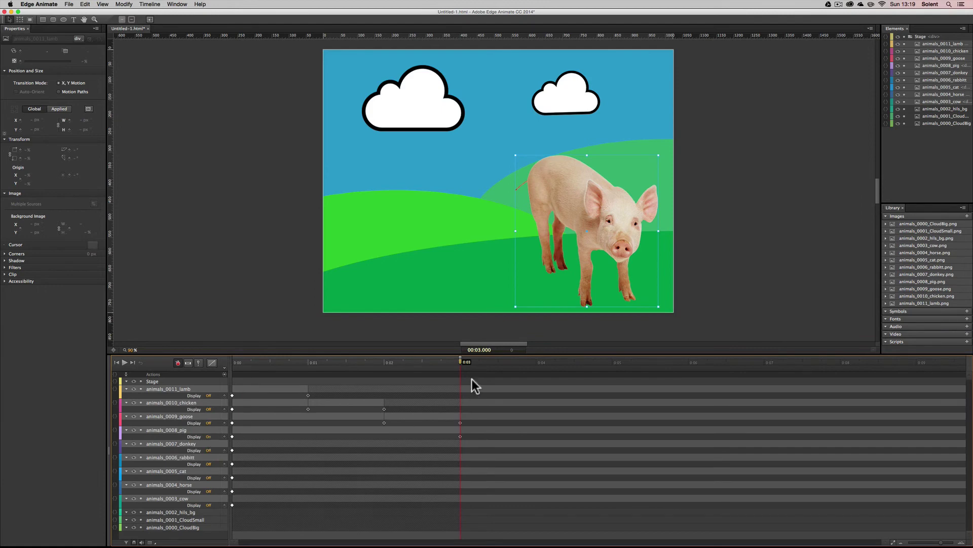
Step: Swap Display at 0:04, 0:05, 0:06: pig to donkey, donkey to rabbit, rabbit to cat
click(537, 362)
click(208, 437)
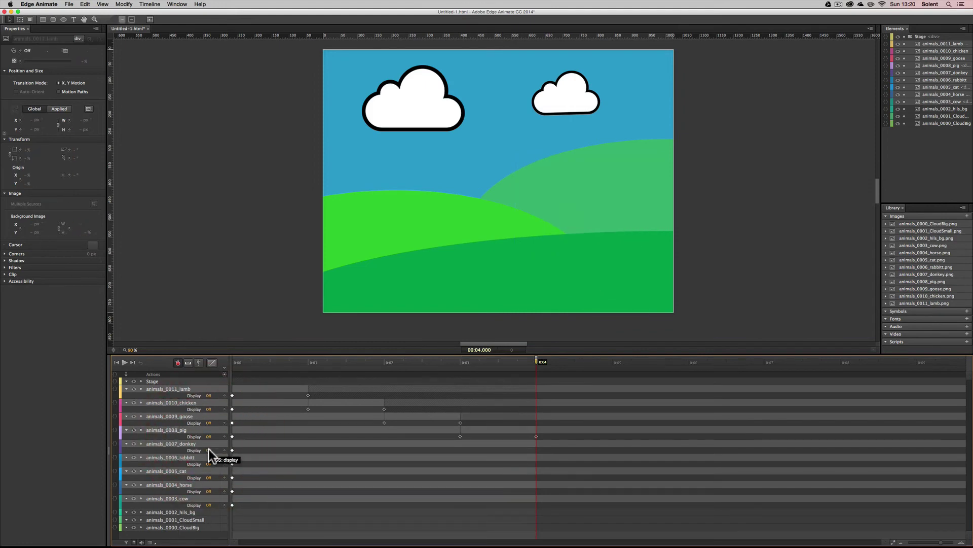
click(208, 449)
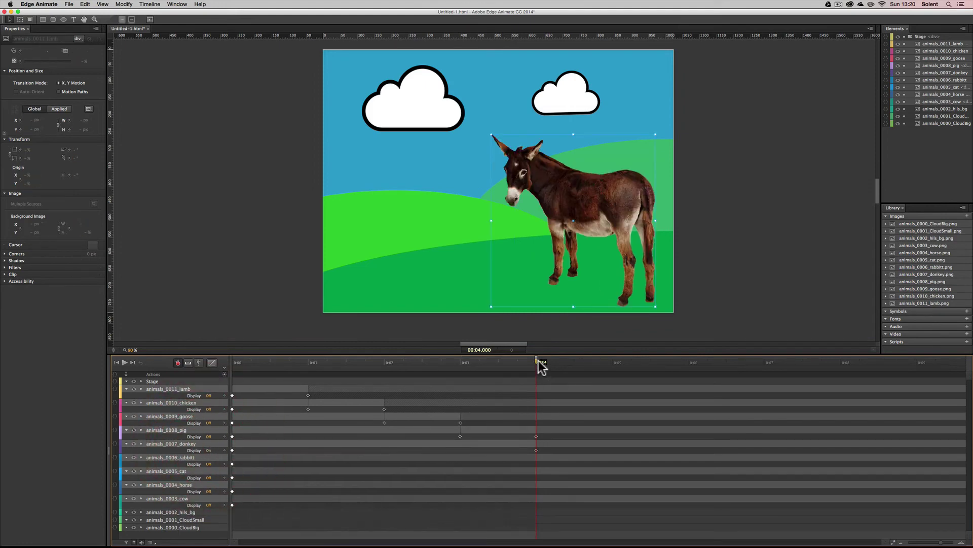
drag(537, 361, 612, 373)
click(208, 450)
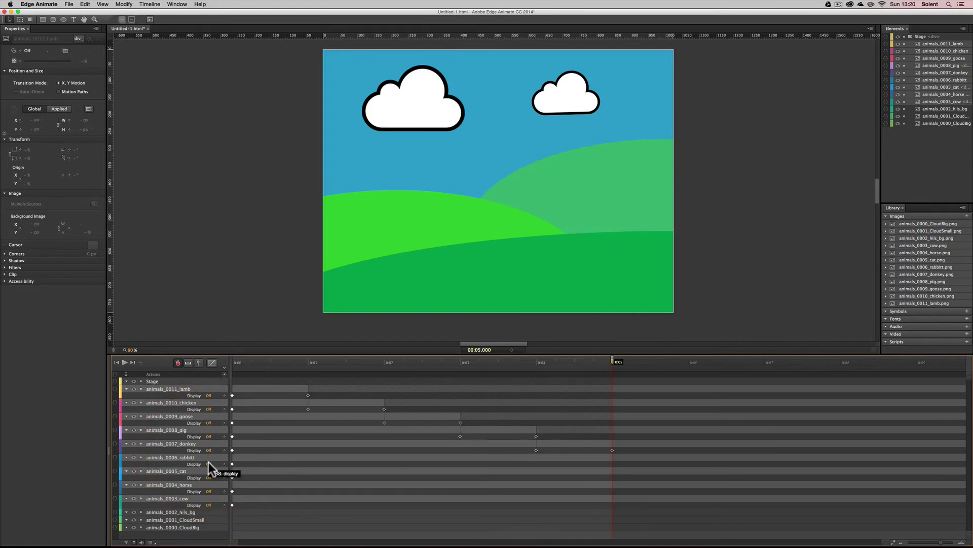
click(208, 463)
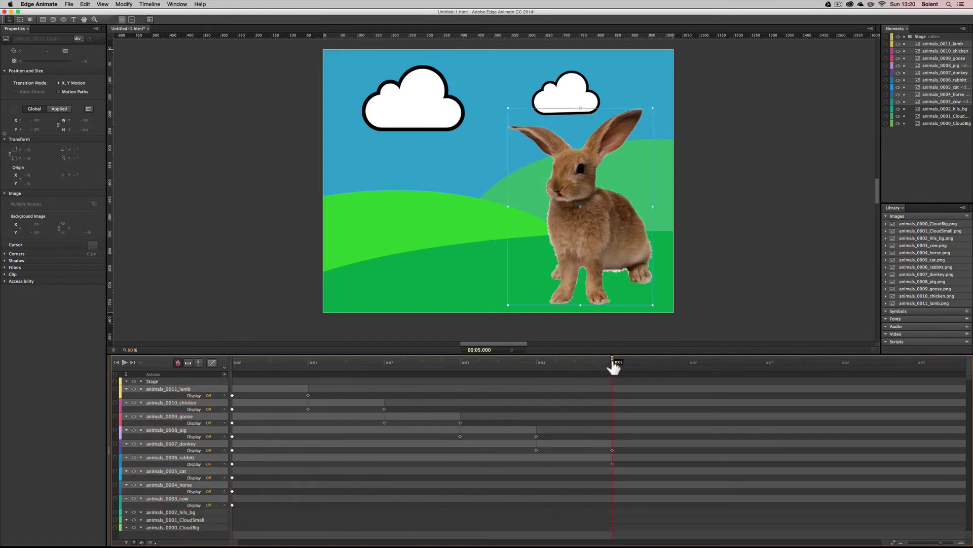
drag(613, 368, 688, 372)
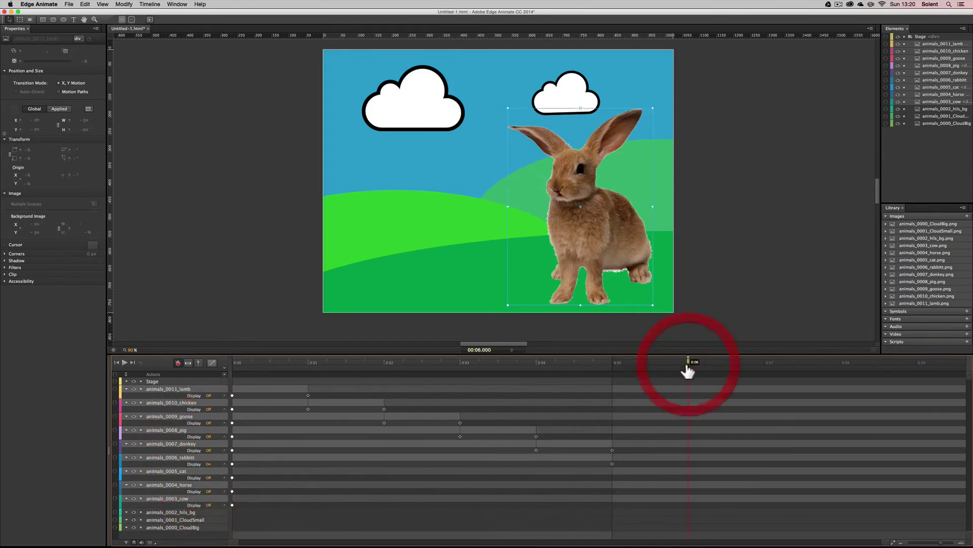
click(208, 464)
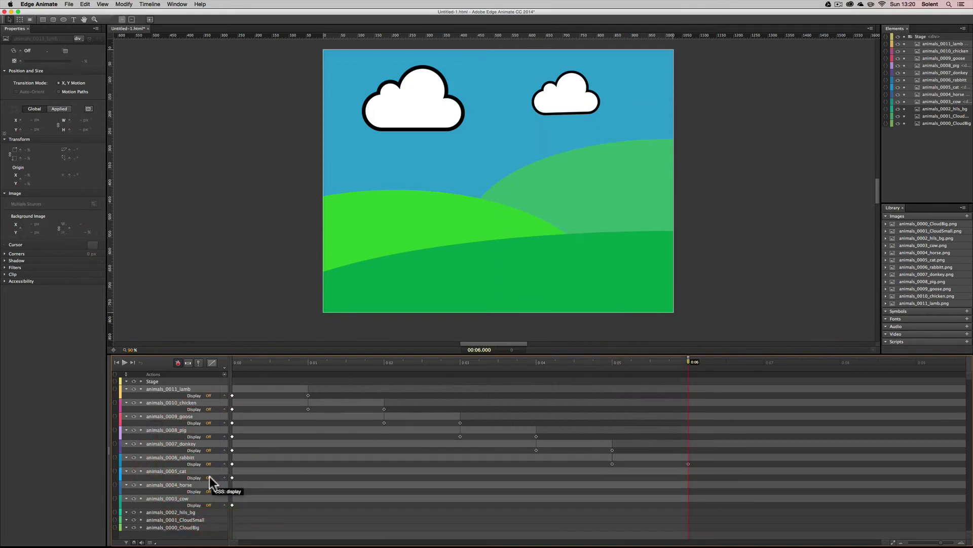
click(209, 477)
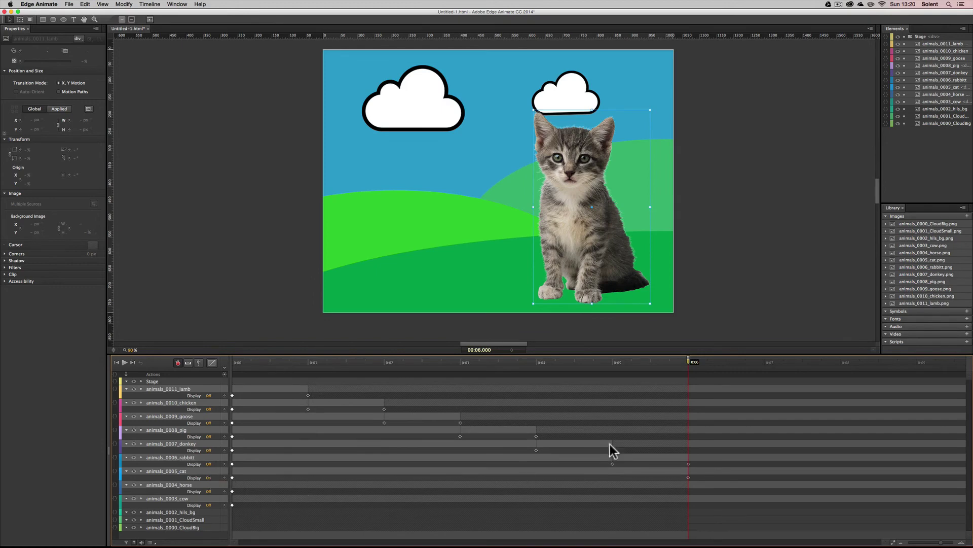
Step: Swap Display at 0:07 and 0:08 (cat to horse, horse to cow), then return to start
drag(689, 365, 766, 375)
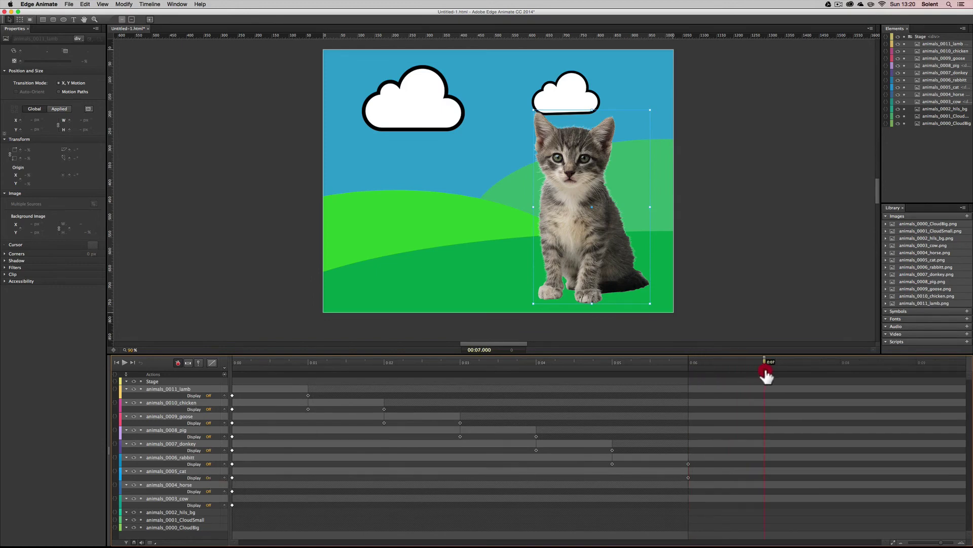
click(208, 476)
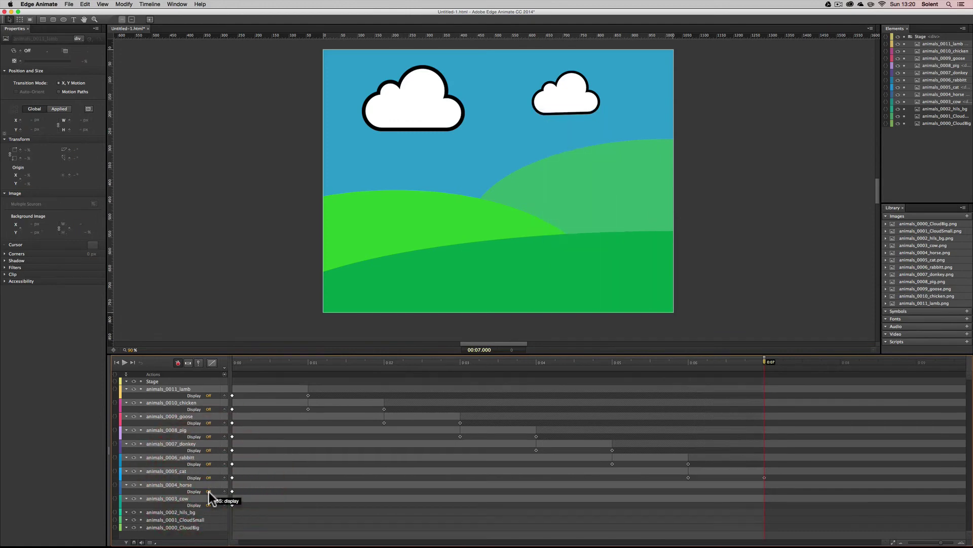
click(208, 491)
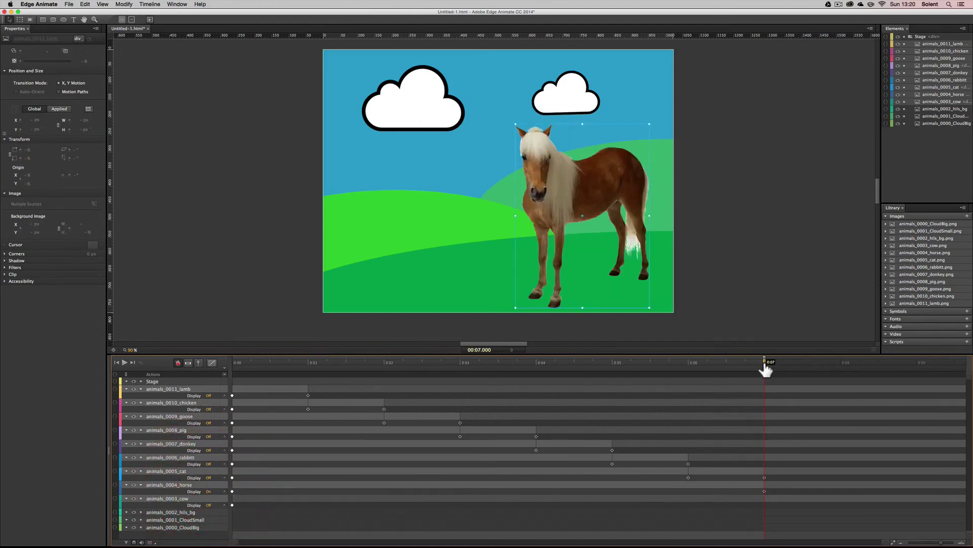
drag(766, 363, 841, 369)
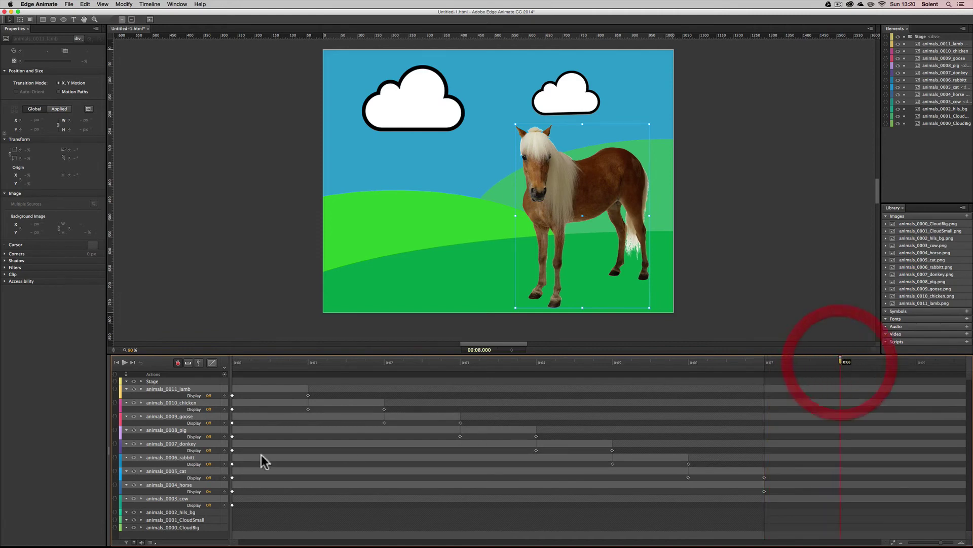
click(209, 491)
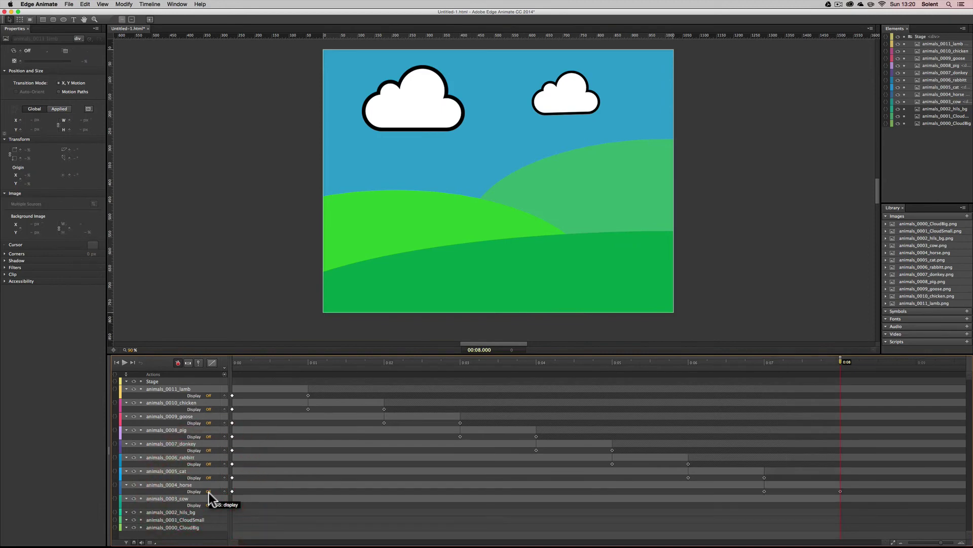
click(208, 504)
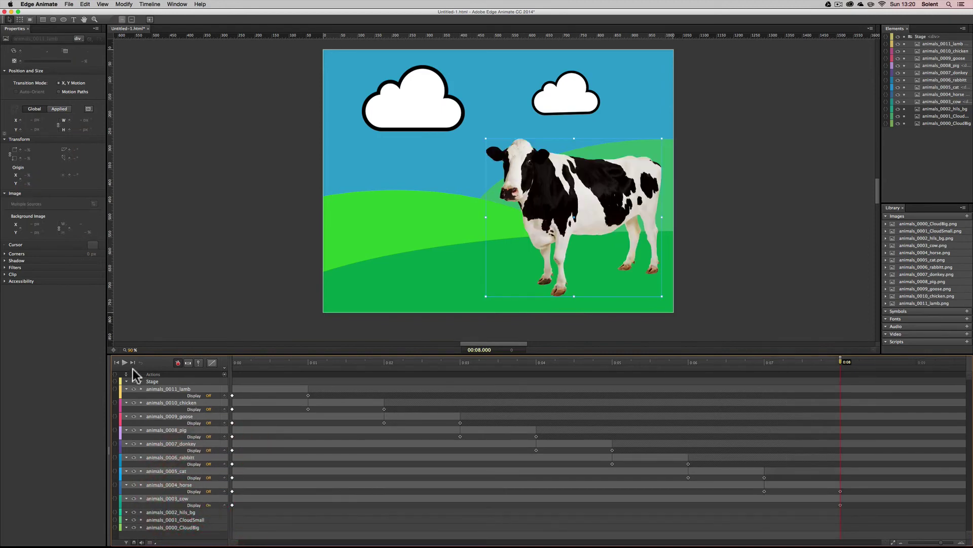
click(117, 363)
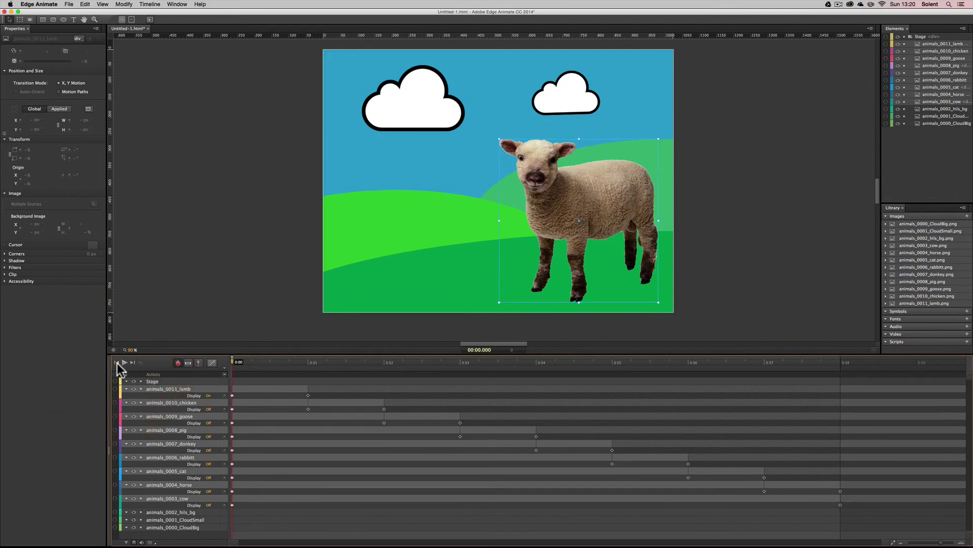
Step: Play the timeline from 0:00 to watch the lamb through cow appear in turn
key(space)
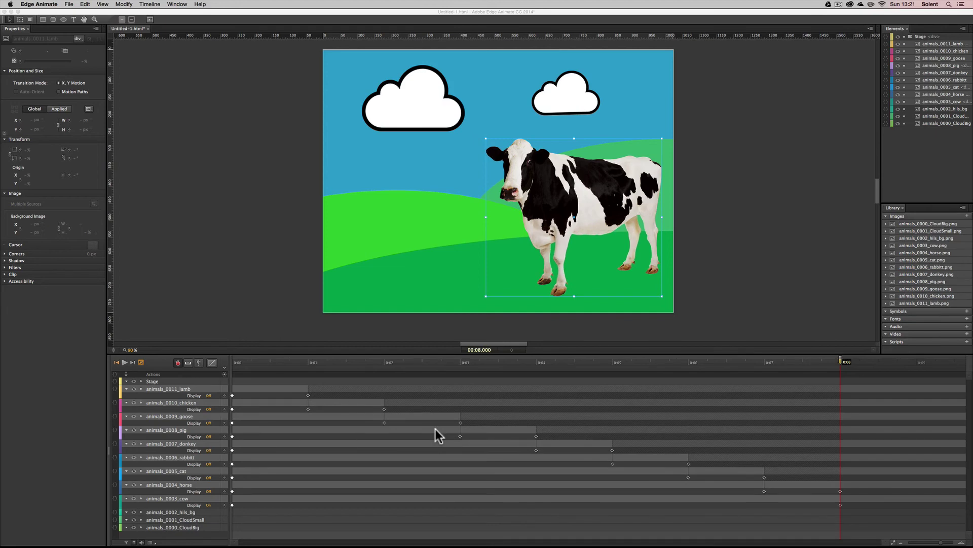
Step: Enlarge the timeline and reposition the big and small clouds further right
click(425, 356)
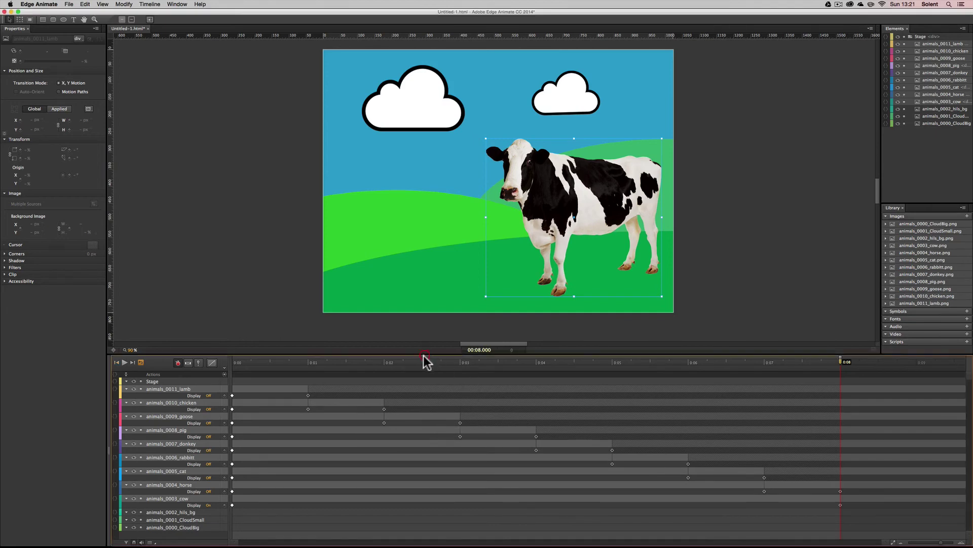
drag(424, 355, 424, 314)
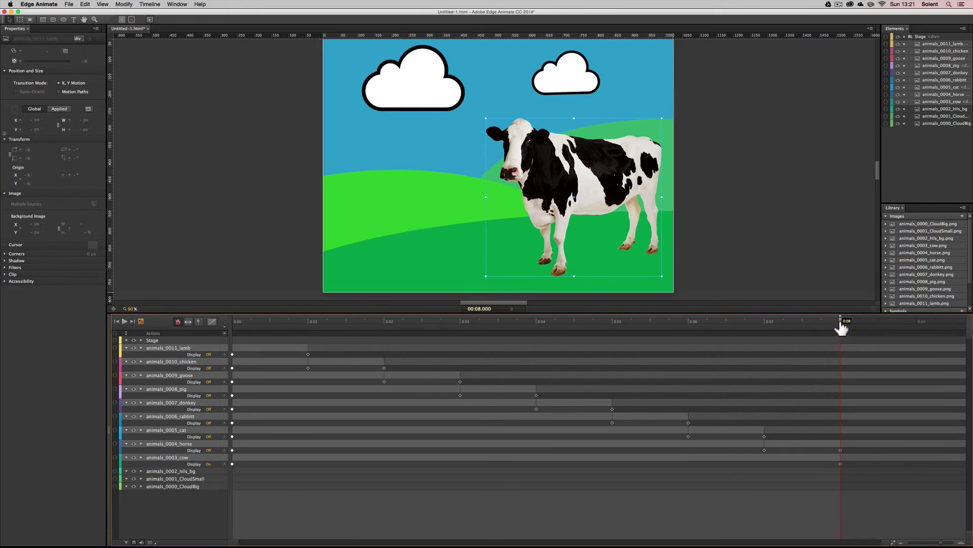
drag(839, 325, 233, 321)
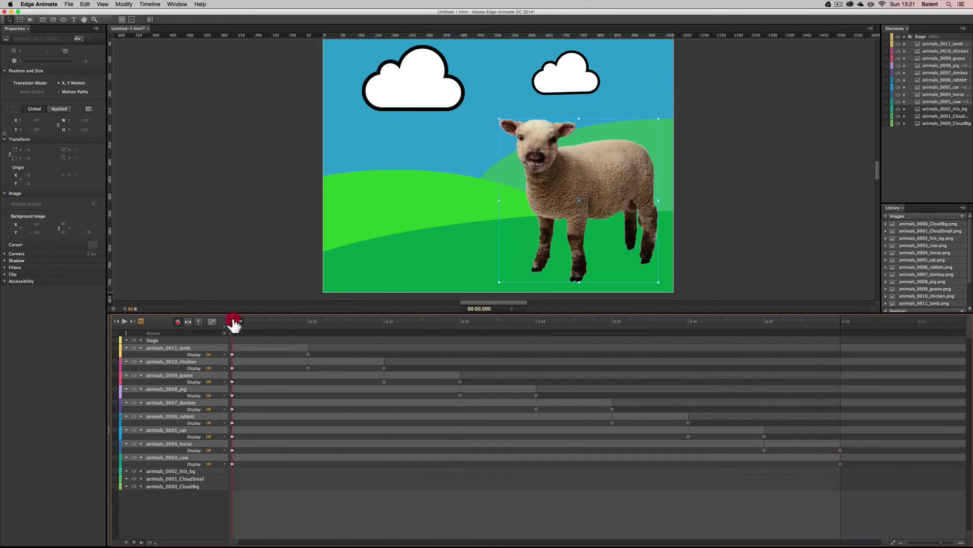
click(200, 471)
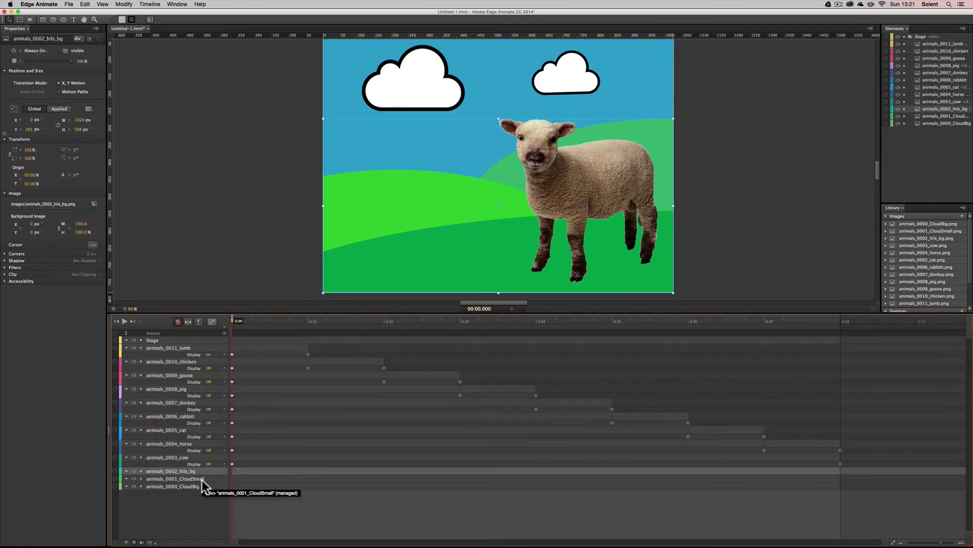
click(431, 83)
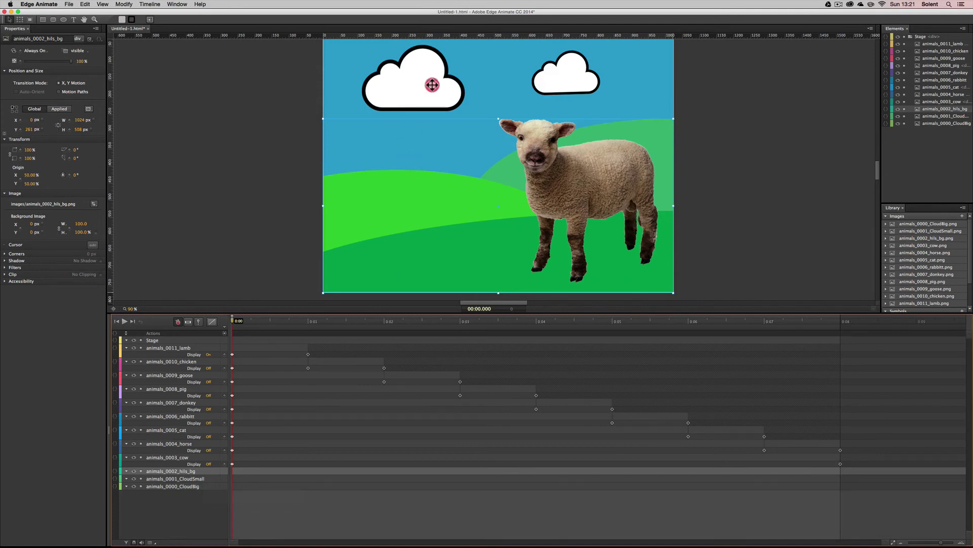
drag(432, 84, 484, 85)
drag(471, 85, 466, 83)
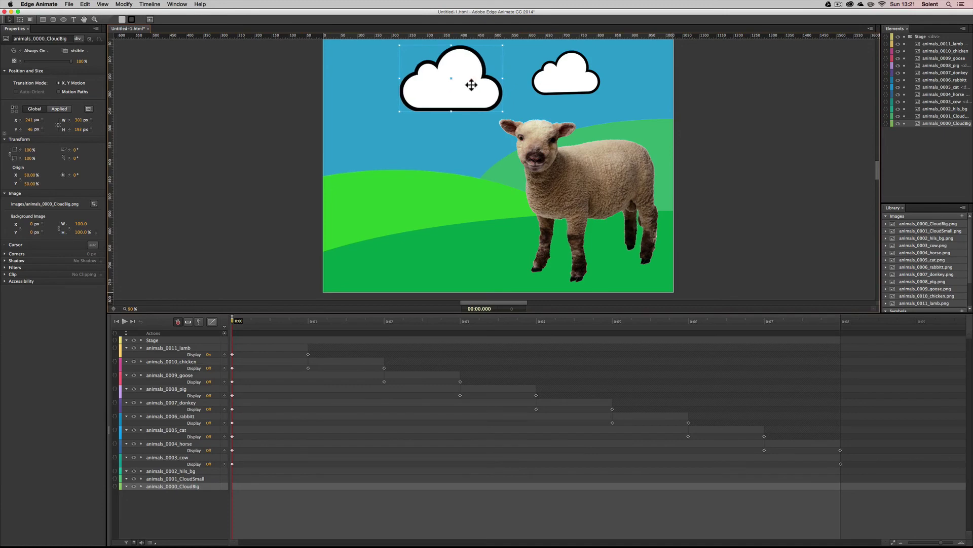
drag(583, 79, 635, 93)
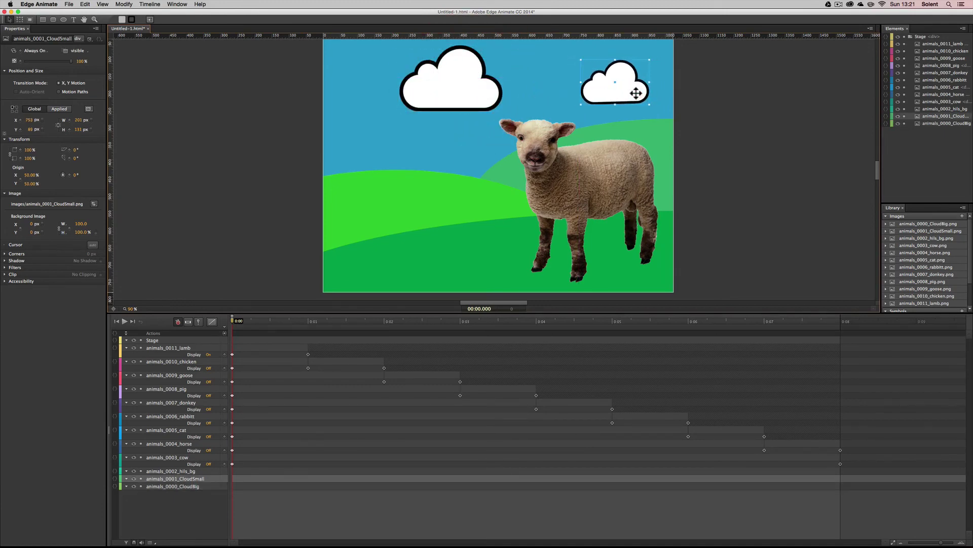
Step: With Auto-Keyframe on, move both clouds left at 0:08, then scrub back to check the drift
shift+click(488, 96)
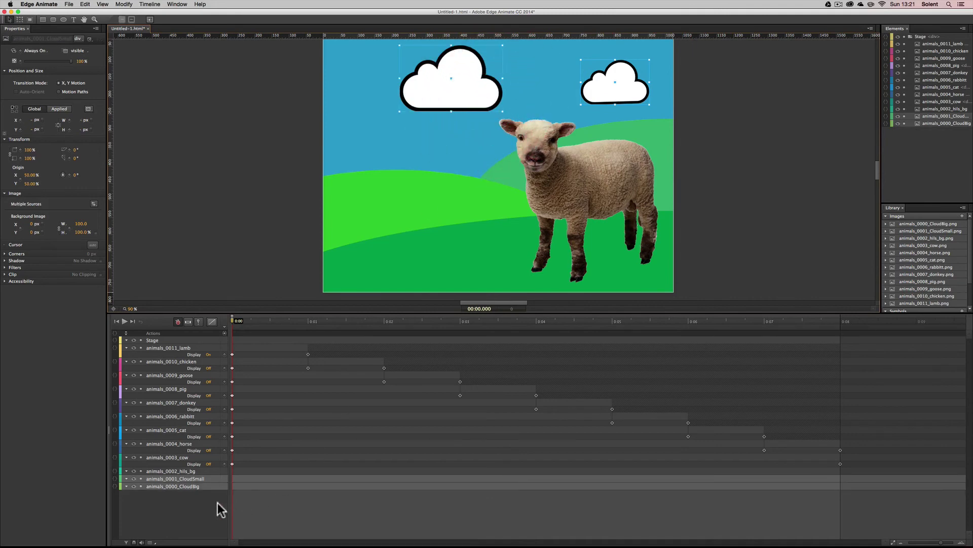
click(234, 324)
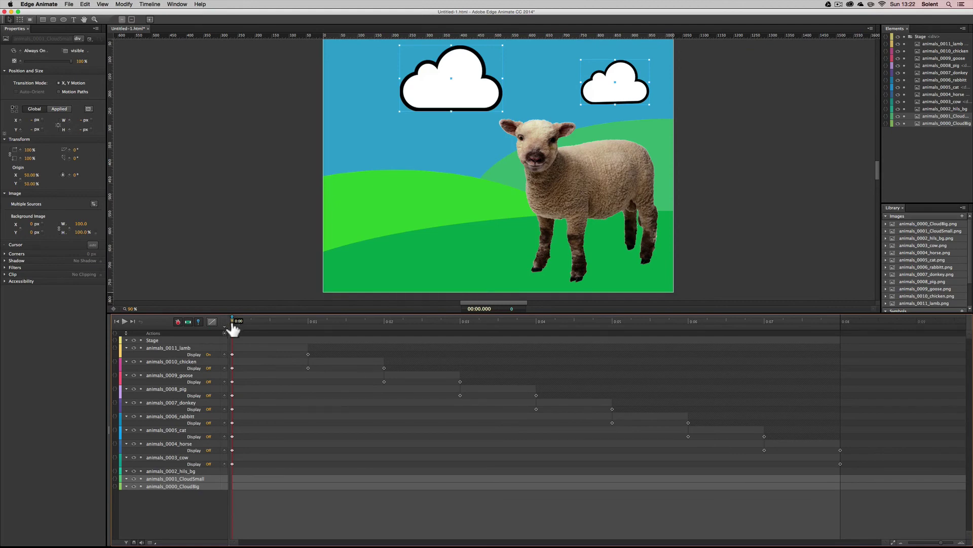
drag(272, 332, 845, 363)
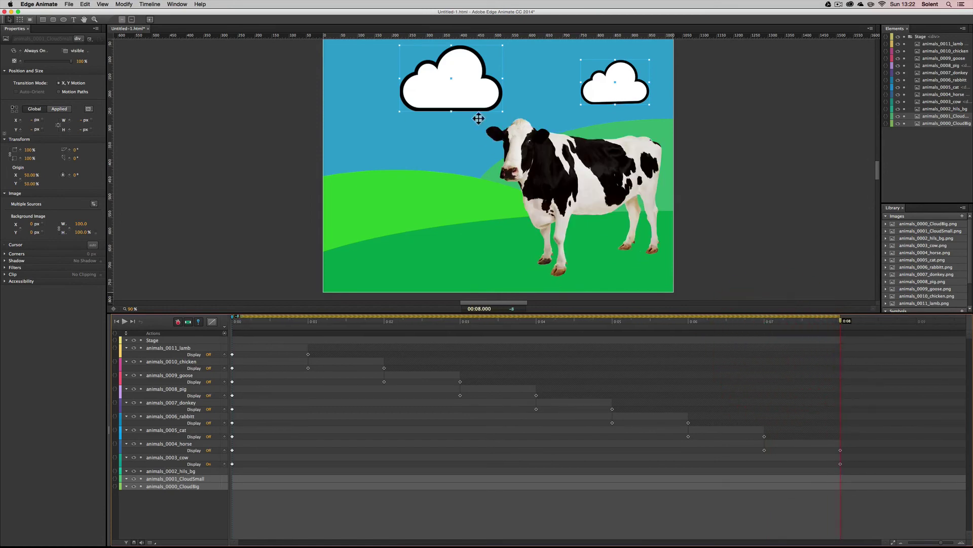
drag(454, 102, 385, 102)
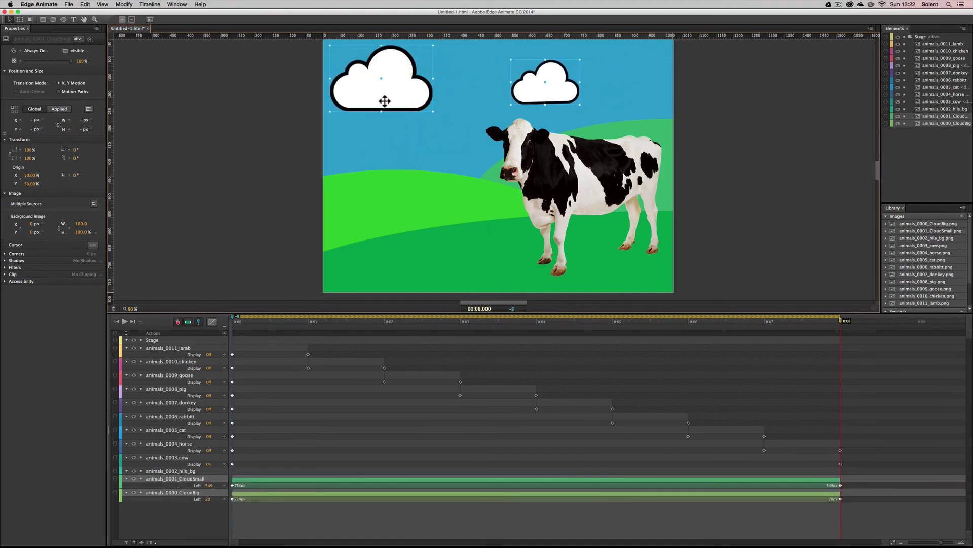
drag(838, 321, 218, 306)
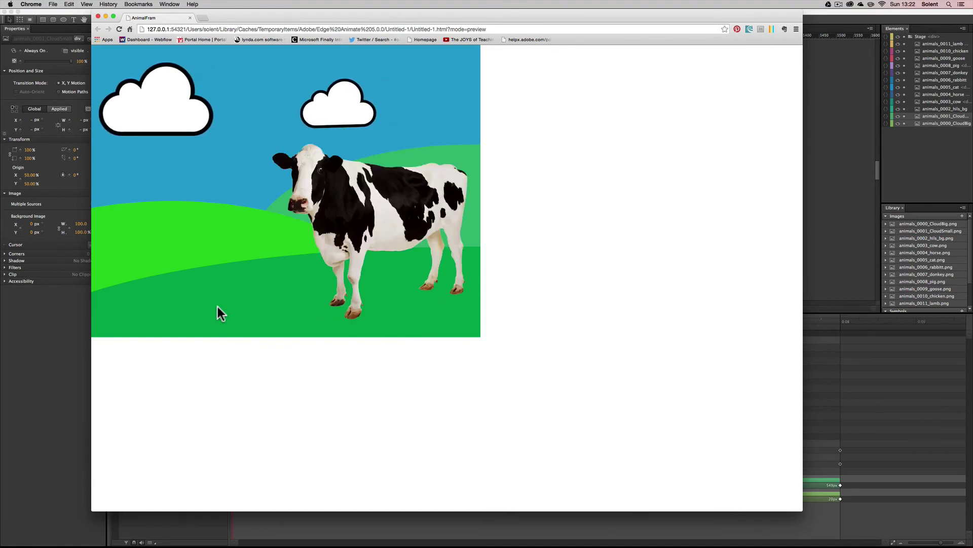
Step: Close the Chrome preview and insert a trigger at 0:08 running sym.play(0) on the Stage
click(98, 17)
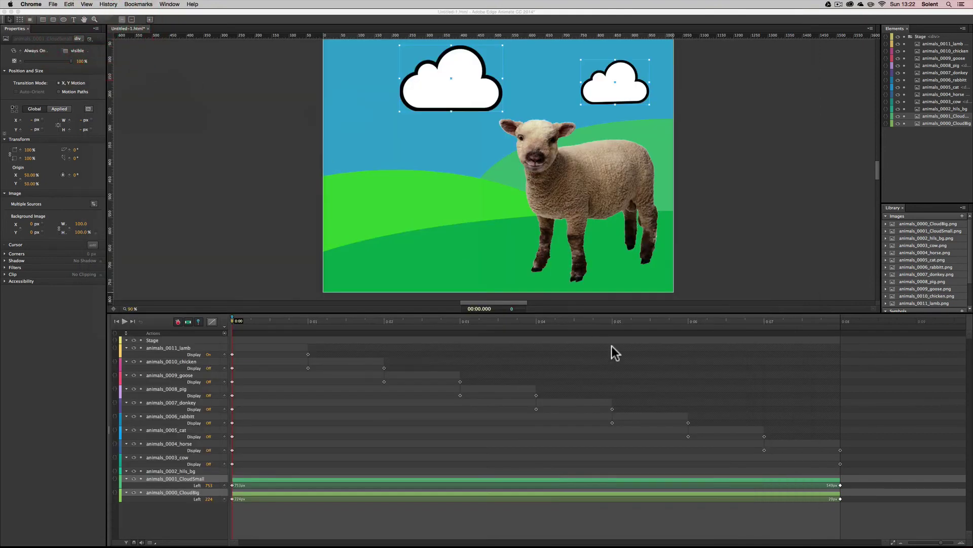
click(232, 321)
drag(233, 326, 844, 343)
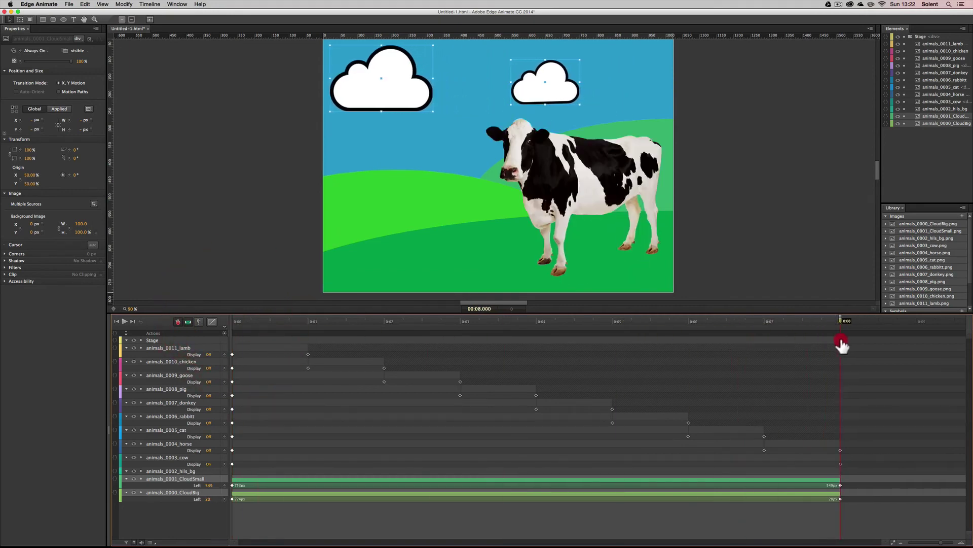
click(224, 333)
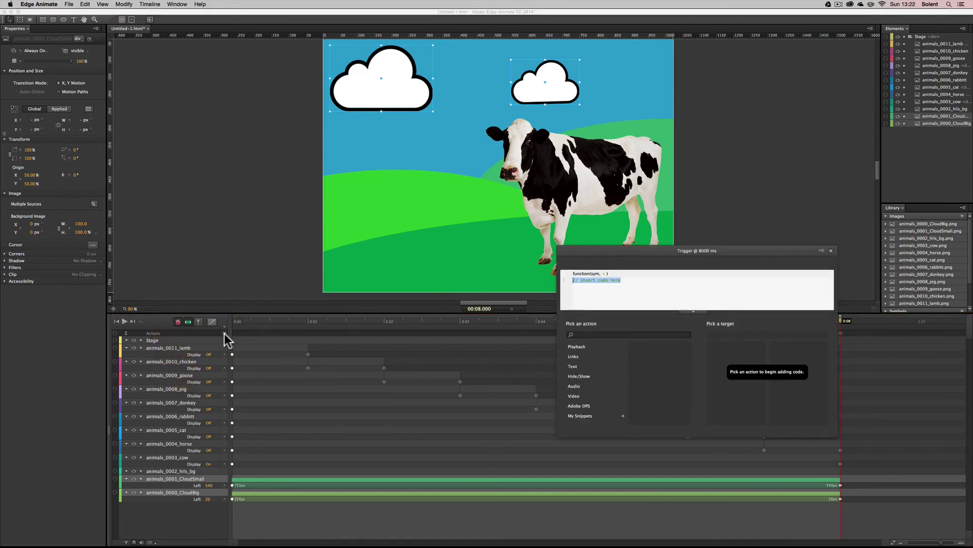
click(577, 348)
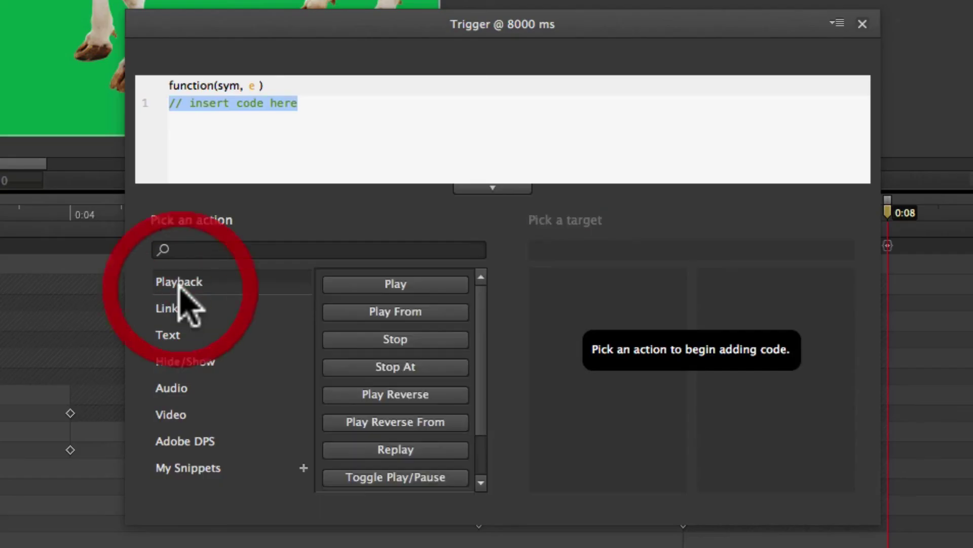
click(644, 349)
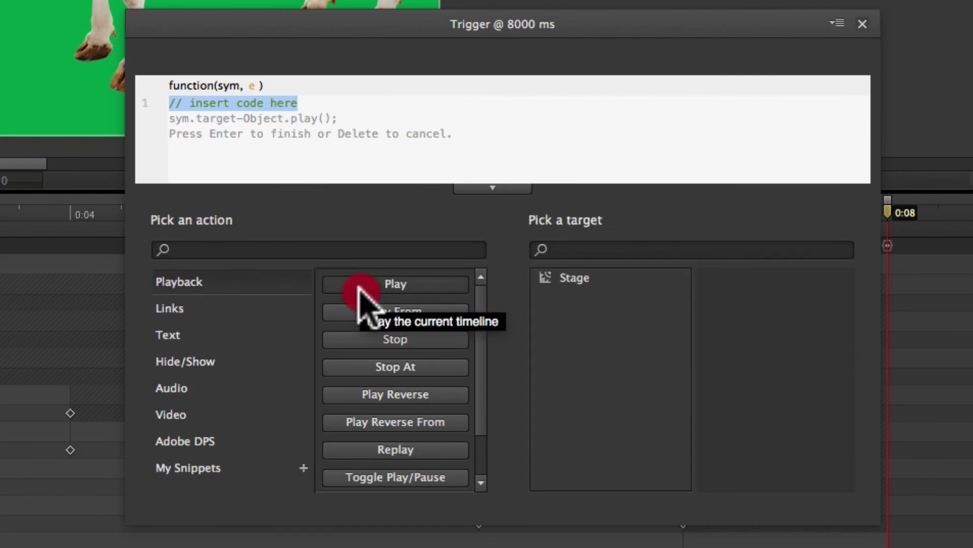
click(595, 279)
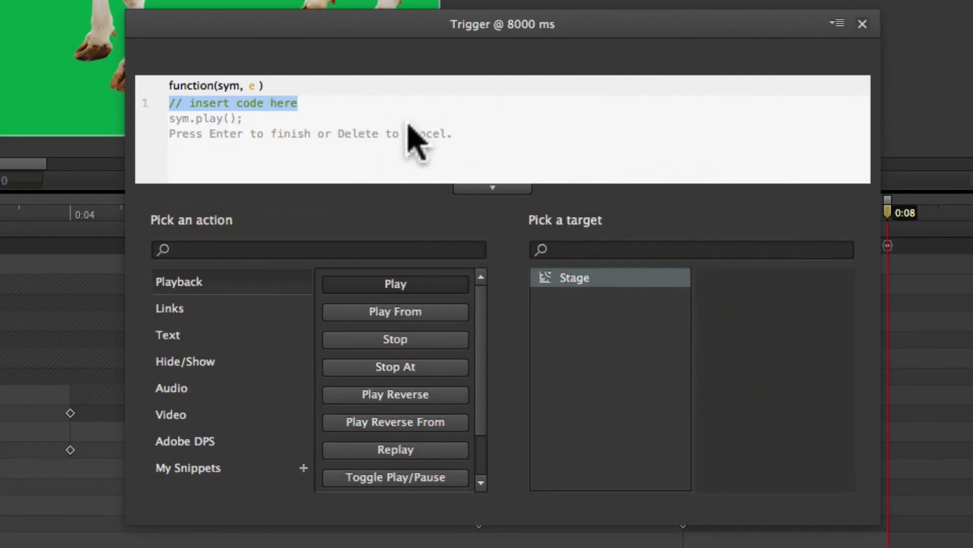
key(Return)
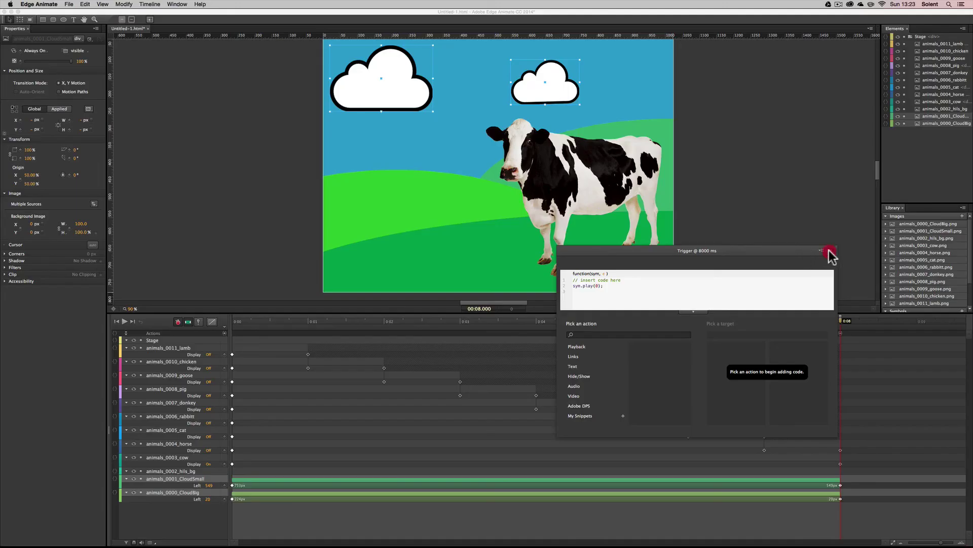
click(829, 251)
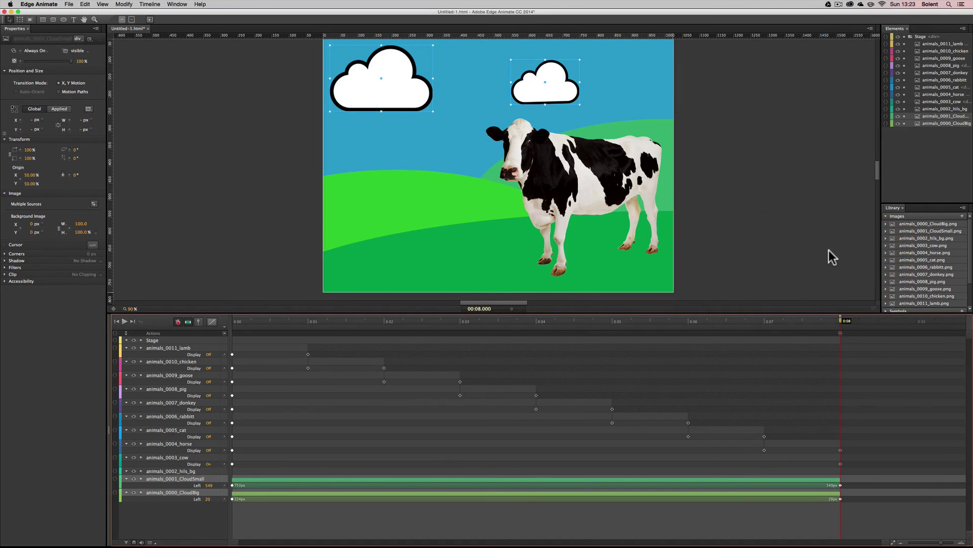
key(super+Return)
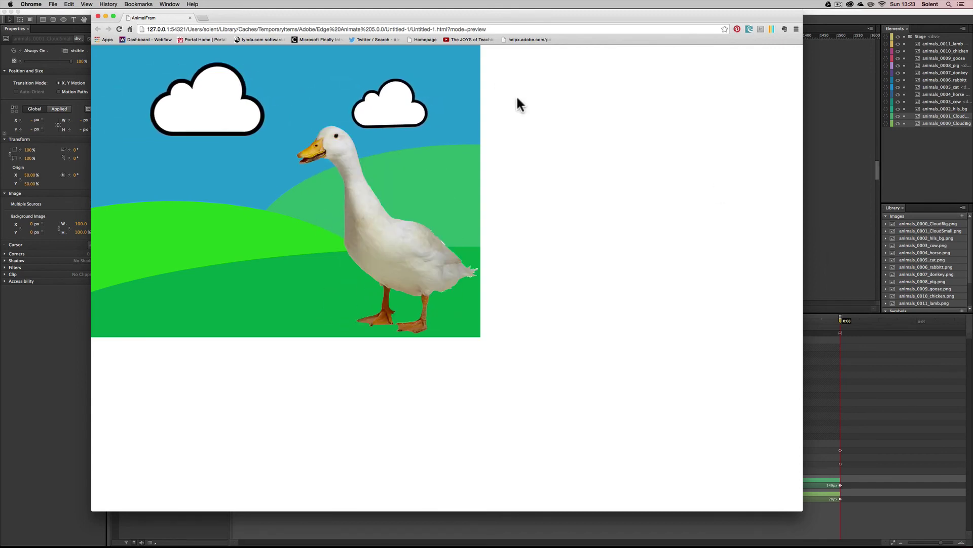
click(98, 16)
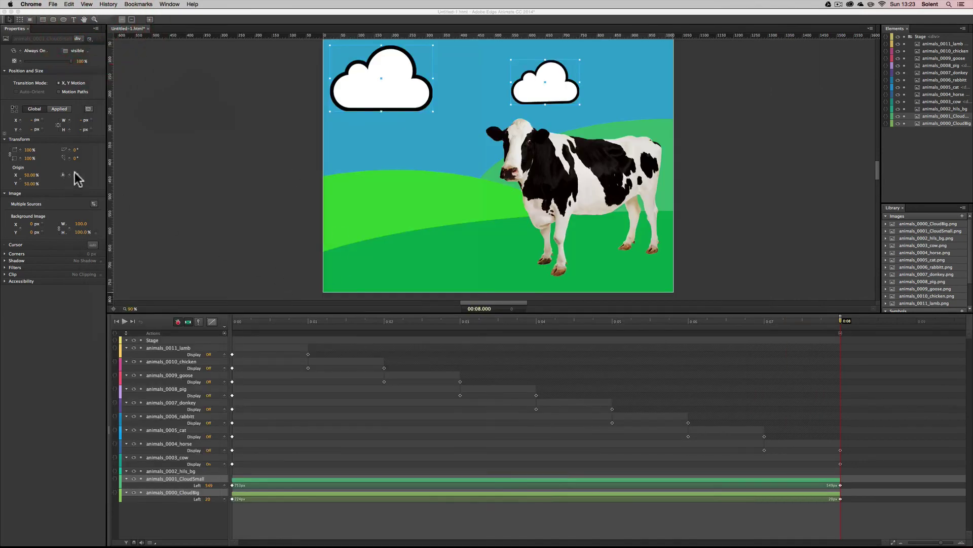
Step: Select the Stage and enable Responsive Scaling with the direction set to Both
click(330, 150)
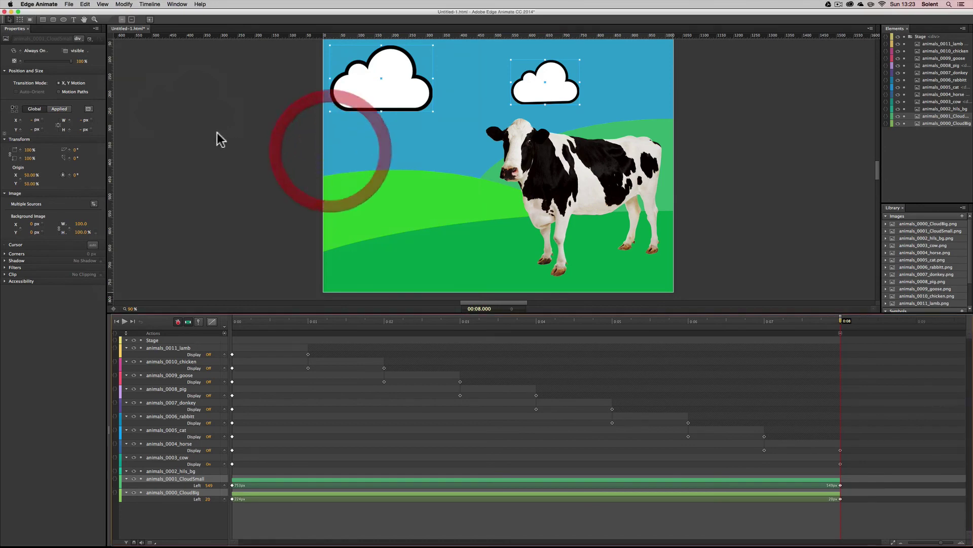
scroll(215, 132, down, 3)
scroll(216, 132, up, 3)
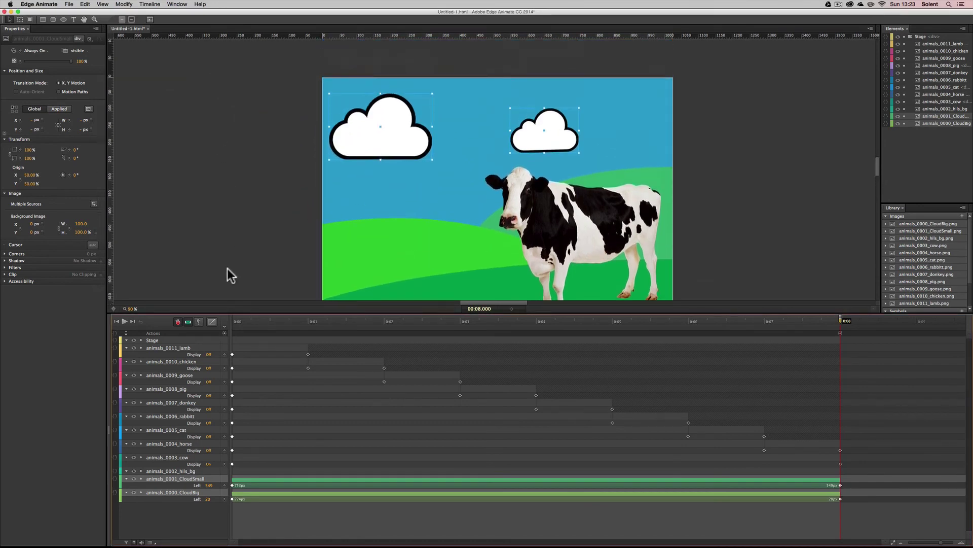
click(168, 341)
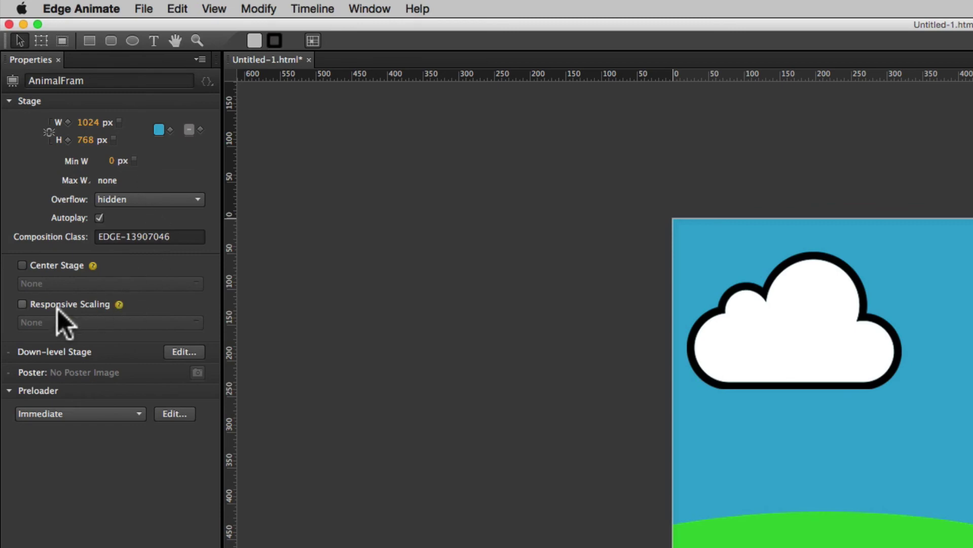
click(22, 304)
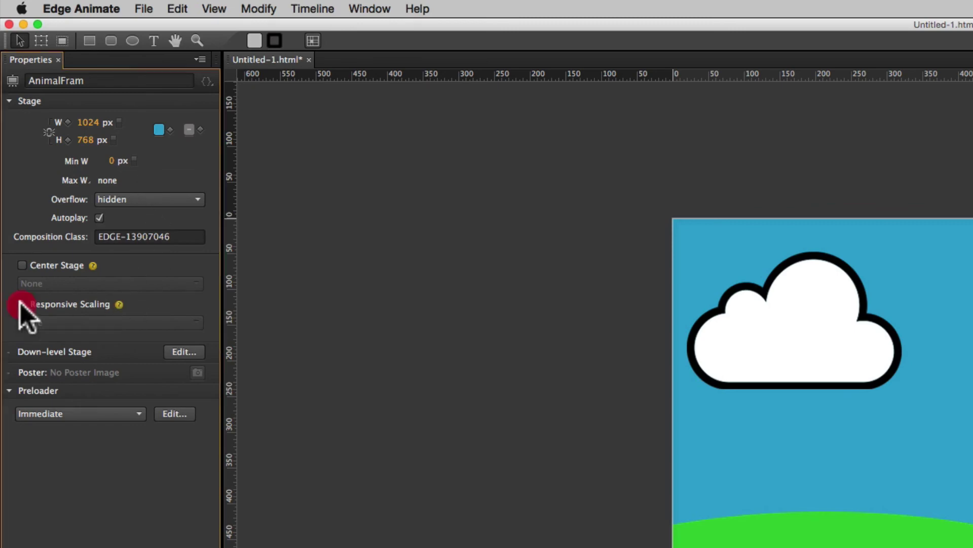
click(103, 324)
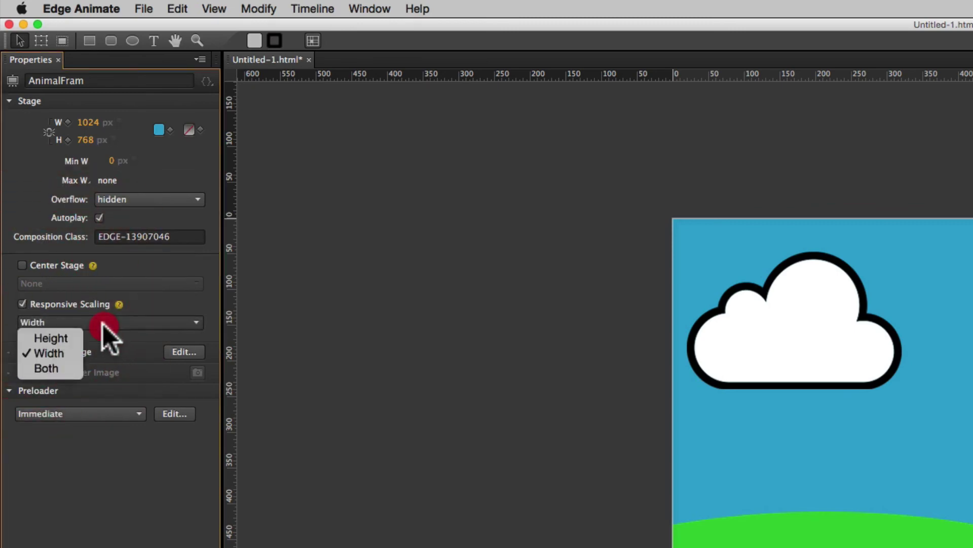
click(58, 369)
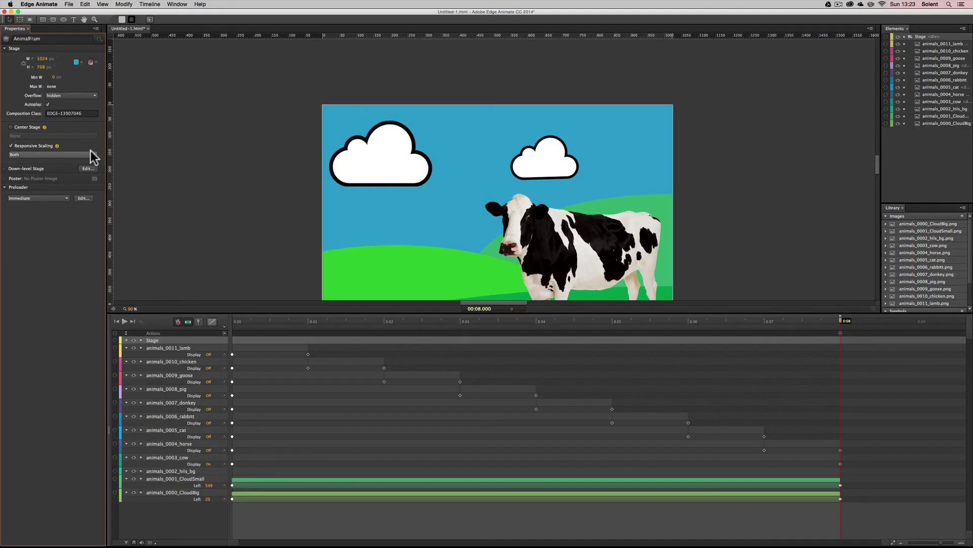
Step: Preview in Chrome and shrink the browser window twice to watch the farm scene scale down
key(super+Return)
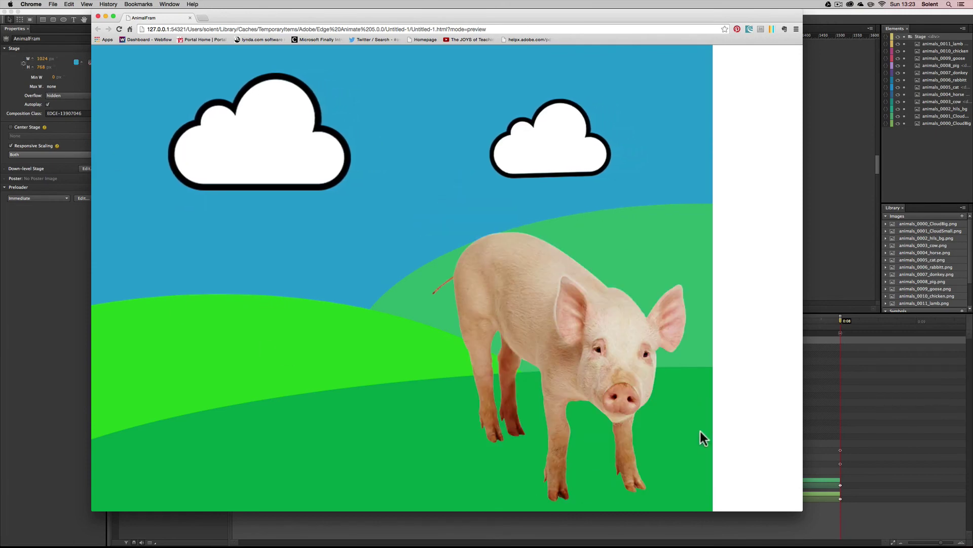
drag(802, 509, 781, 458)
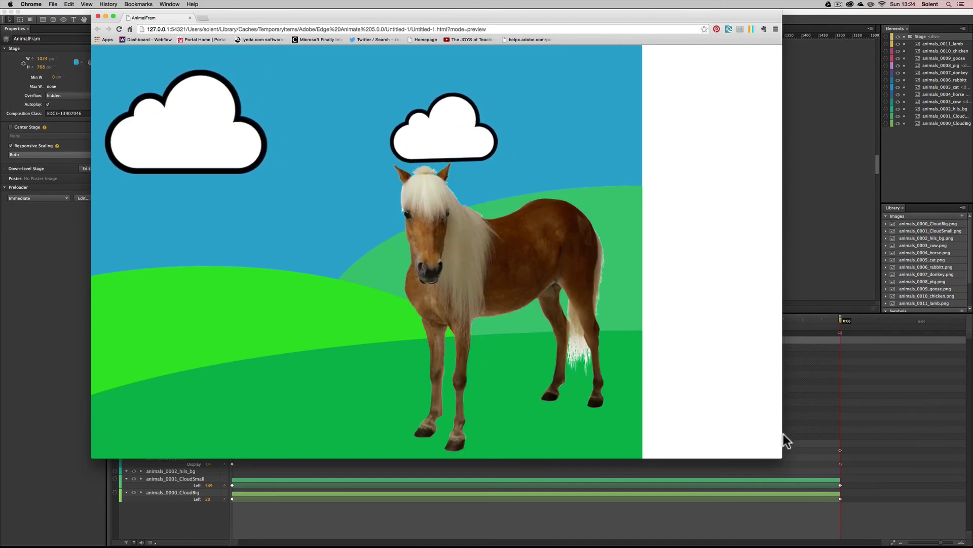
drag(737, 439, 649, 414)
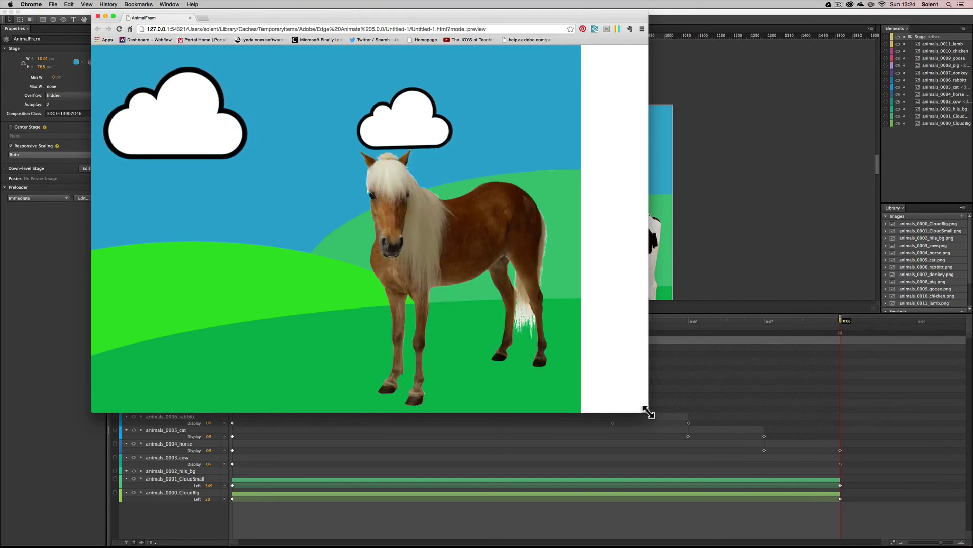